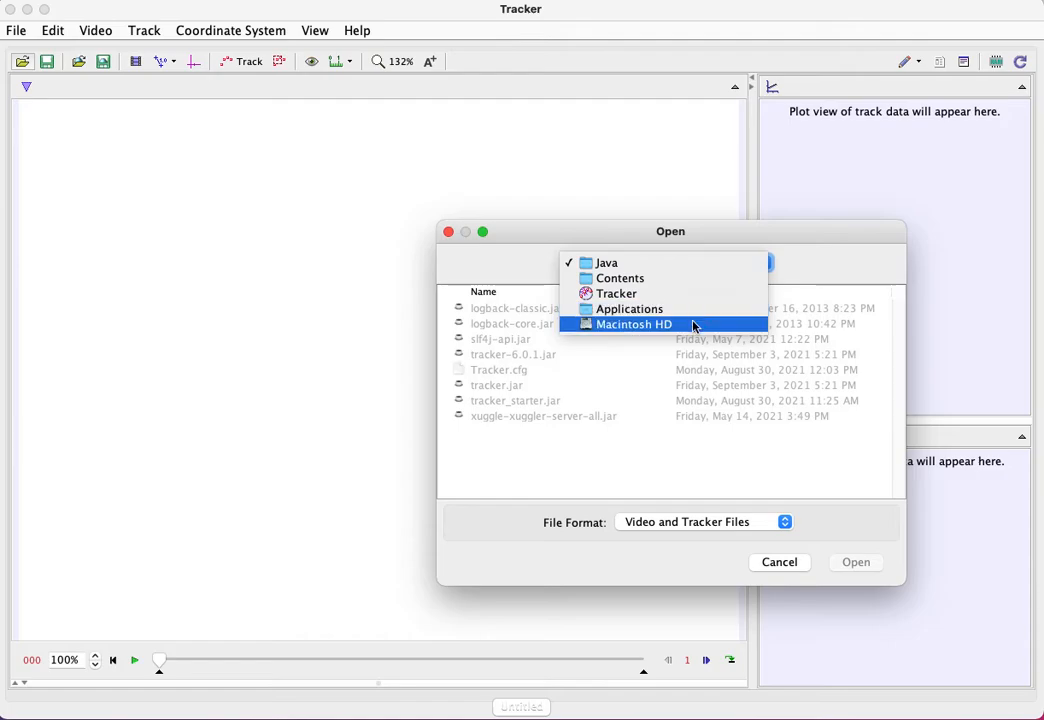
Step: Browse from Macintosh HD through Users and the personal home folder to the Downloads folder
{"action": "left_click", "coordinate": [695, 325]}
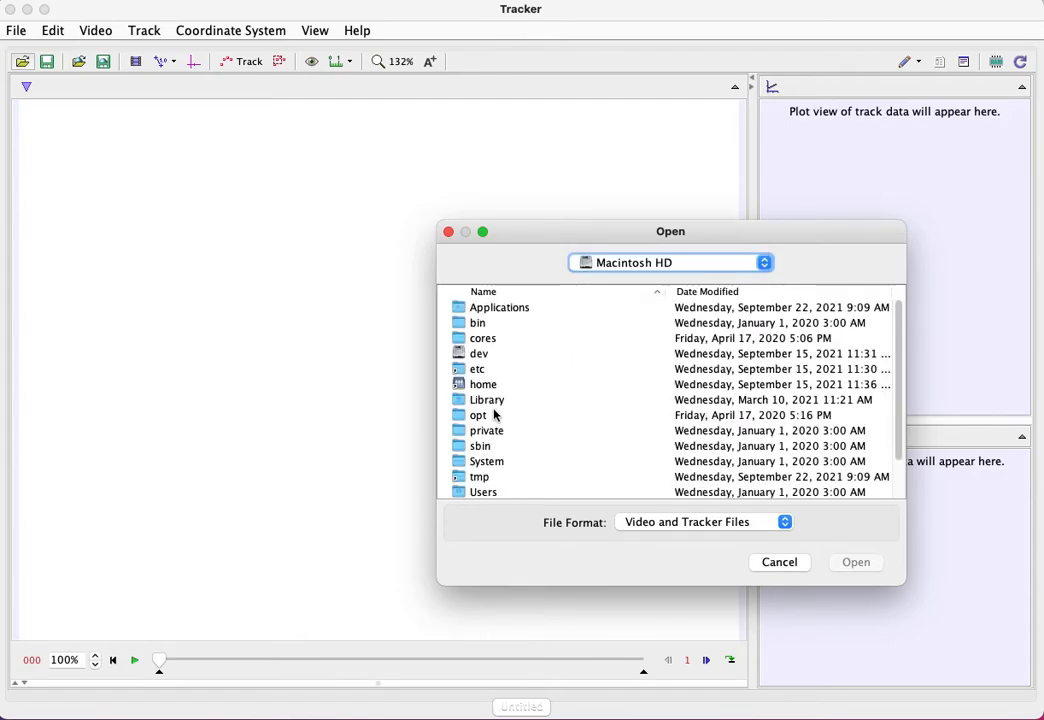
{"action": "left_click", "coordinate": [485, 493]}
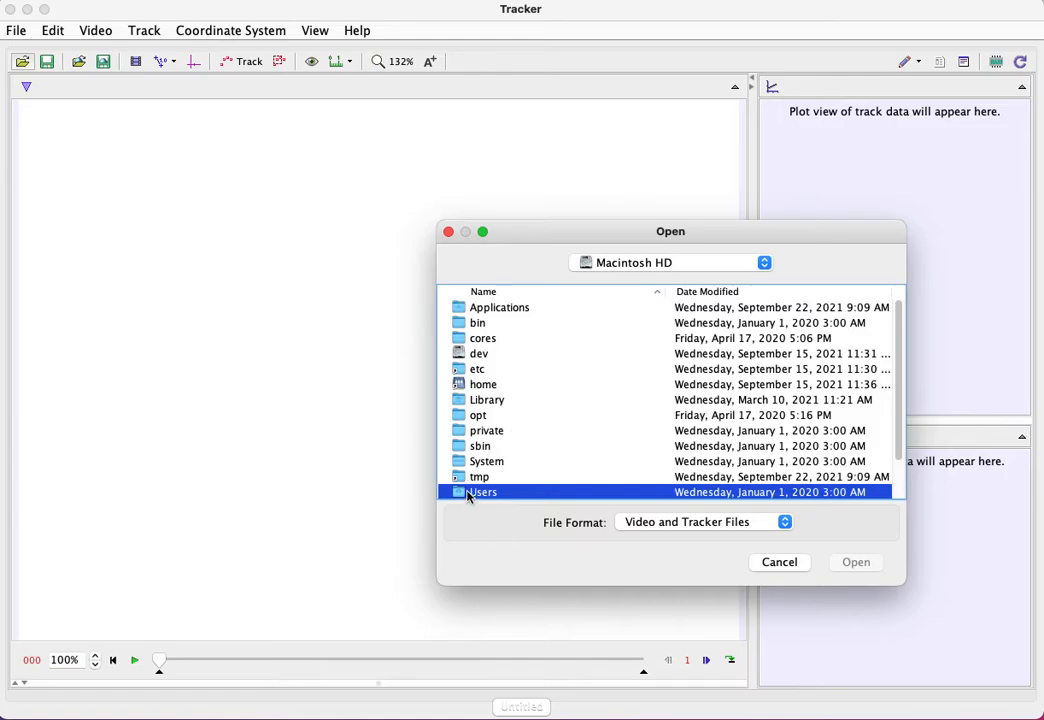
{"action": "double_click", "coordinate": [470, 494]}
{"action": "double_click", "coordinate": [480, 340]}
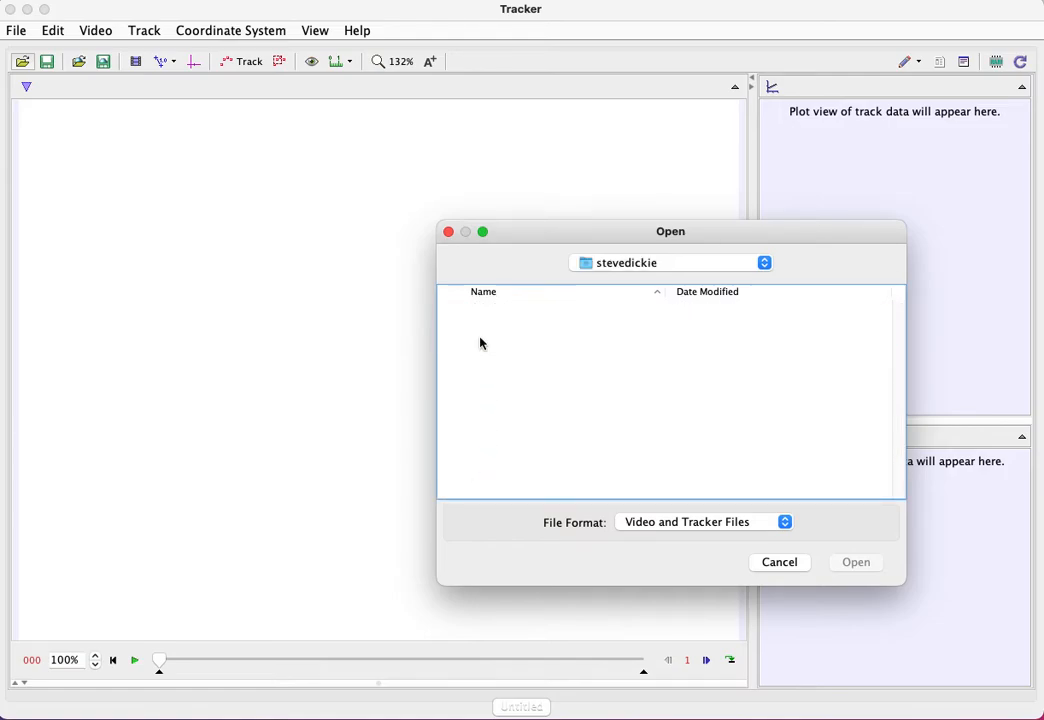
{"action": "double_click", "coordinate": [498, 372]}
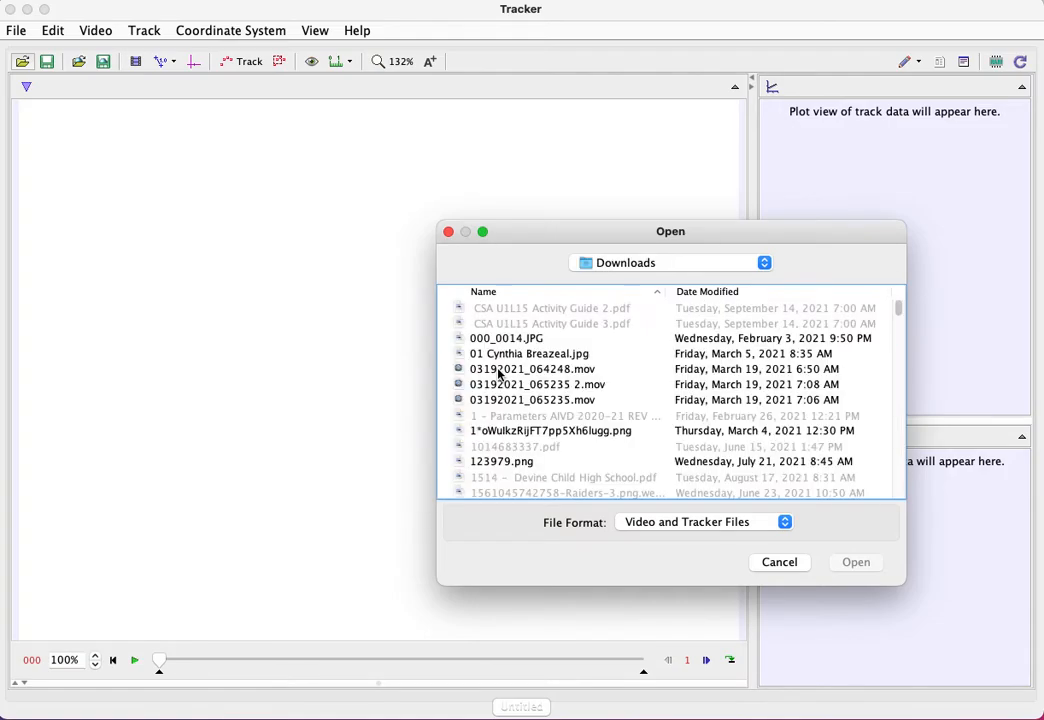
Step: Sort the files by modification date with the newest first, open IMG-2046.mov, and play the video
{"action": "left_click", "coordinate": [760, 291]}
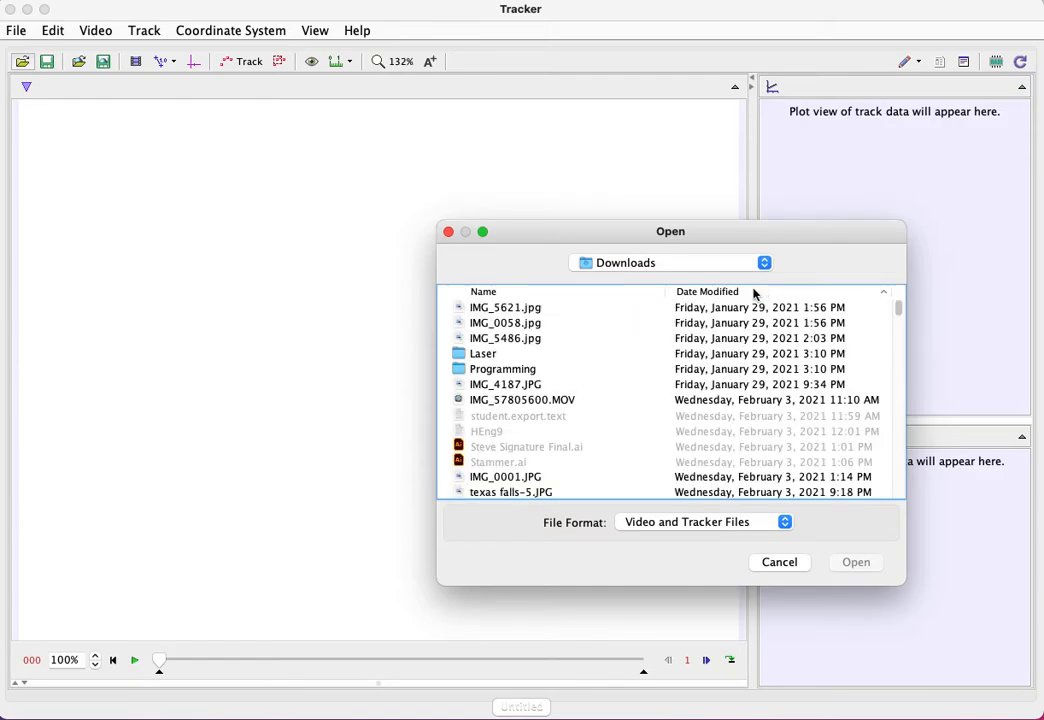
{"action": "left_click", "coordinate": [745, 293]}
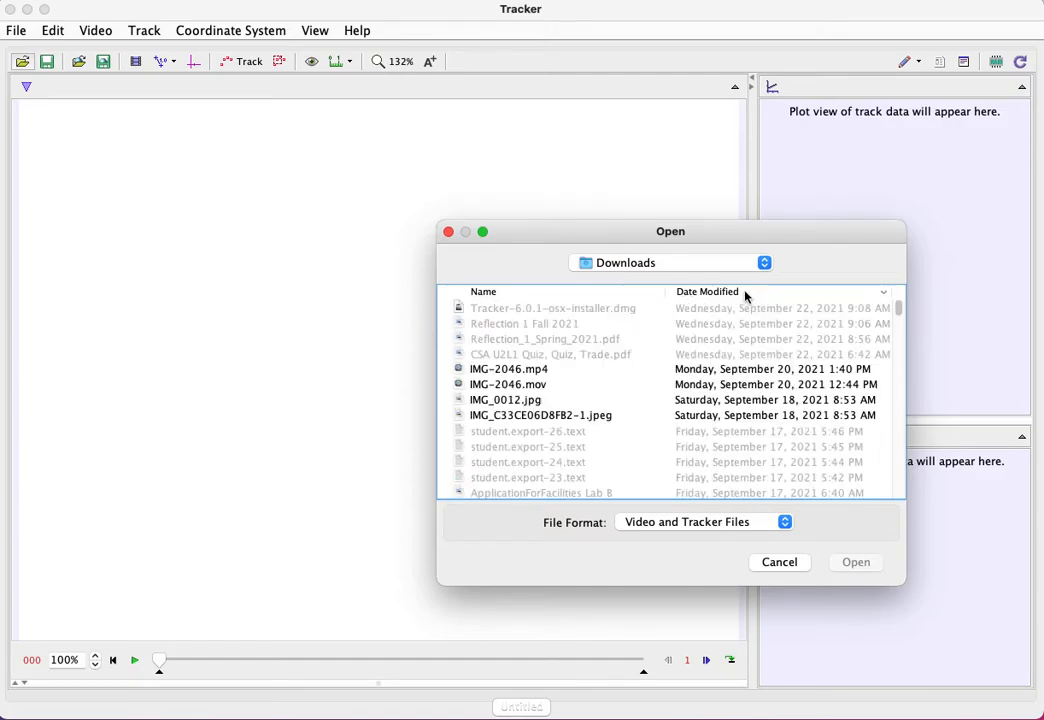
{"action": "left_click", "coordinate": [536, 386]}
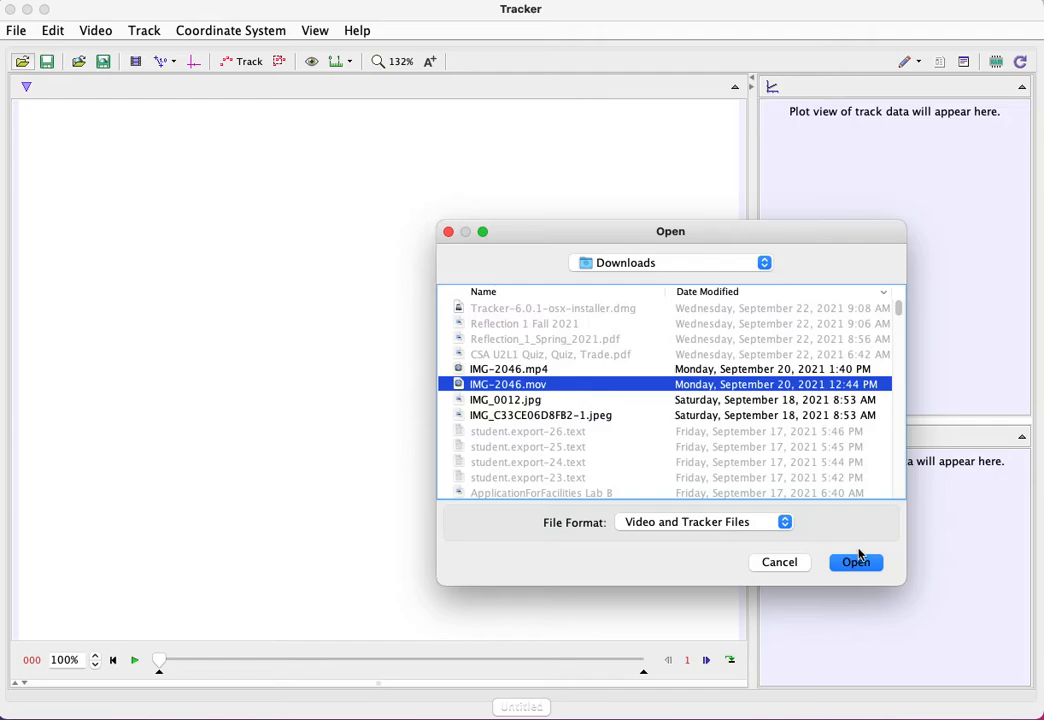
{"action": "left_click", "coordinate": [860, 564]}
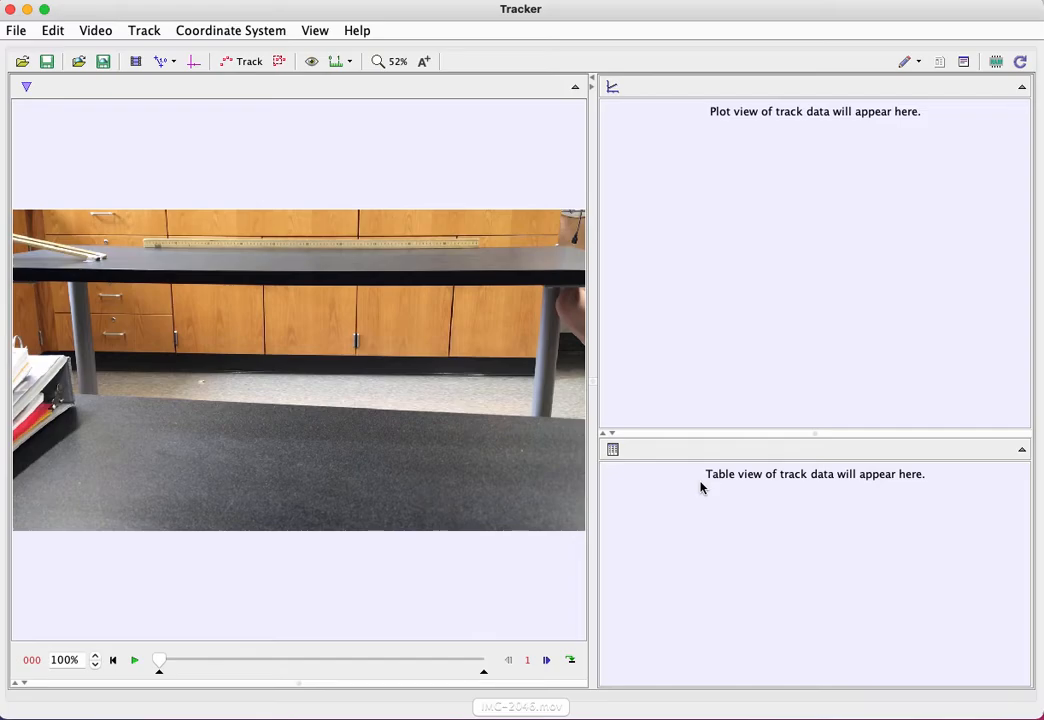
{"action": "left_click", "coordinate": [132, 664]}
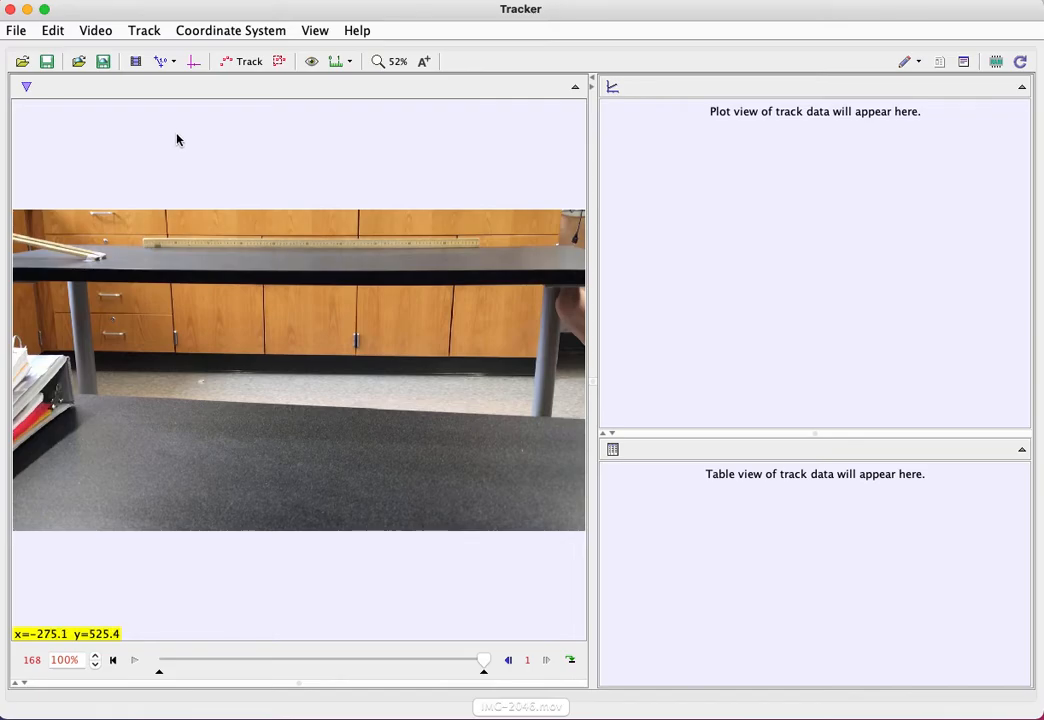
Step: Add a calibration stick spanning both ends of the ruler behind the far table, with a length of 1.000 m
{"action": "left_click", "coordinate": [162, 64]}
{"action": "mouse_move", "coordinate": [168, 79]}
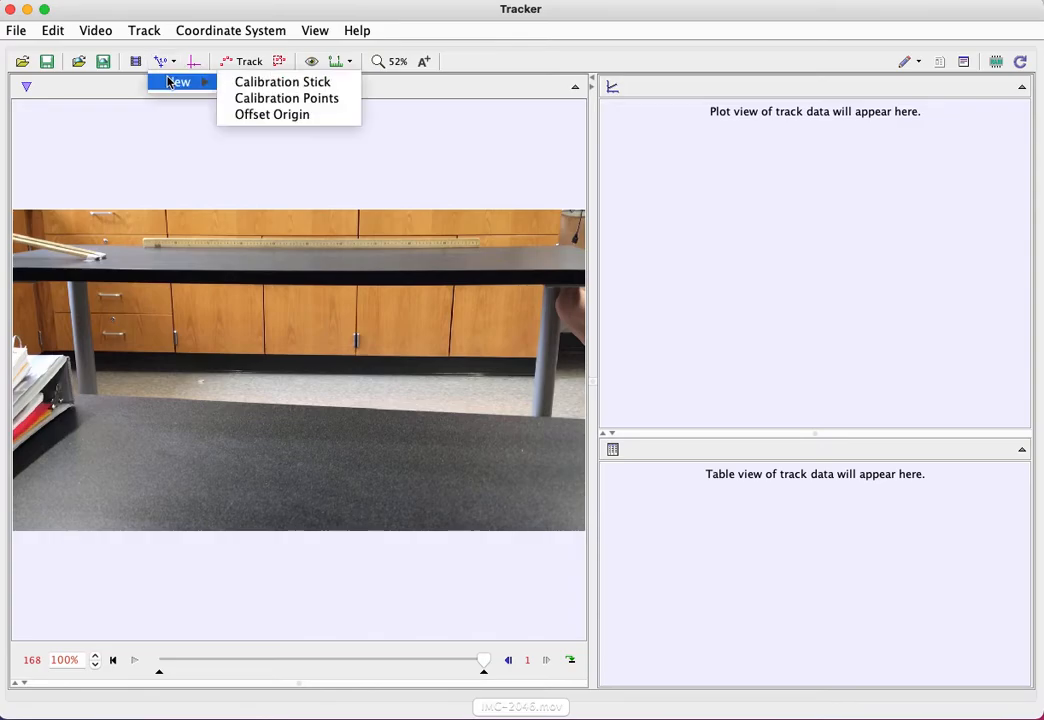
{"action": "left_click", "coordinate": [250, 83]}
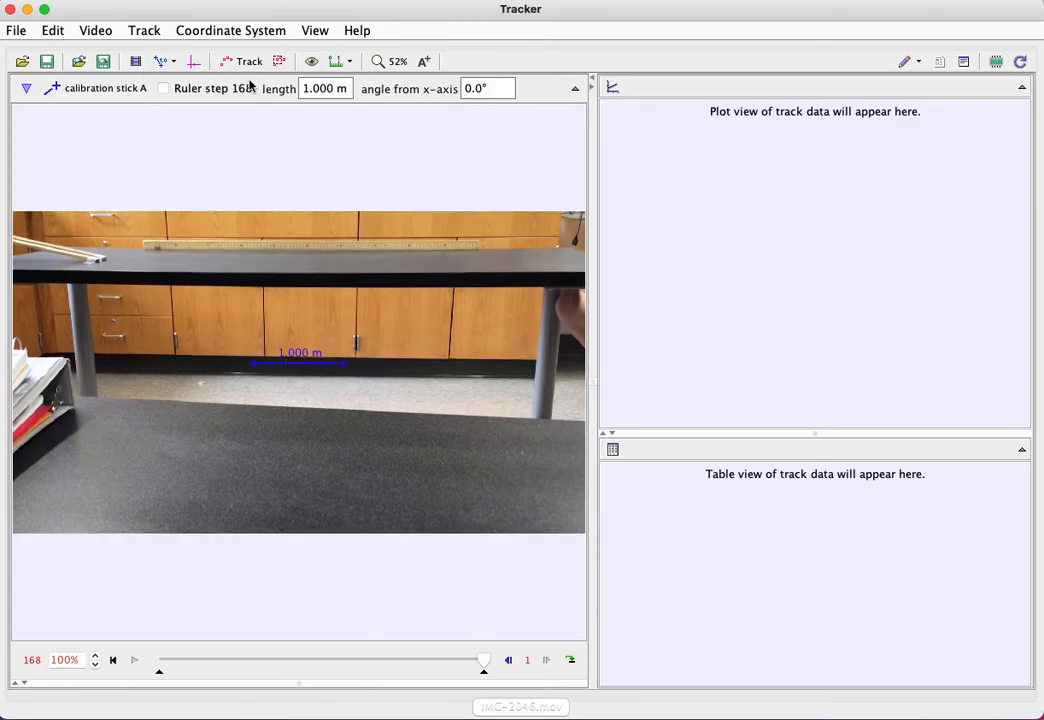
{"action": "left_click", "coordinate": [255, 367]}
{"action": "left_click_drag", "start_coordinate": [257, 369], "coordinate": [144, 243]}
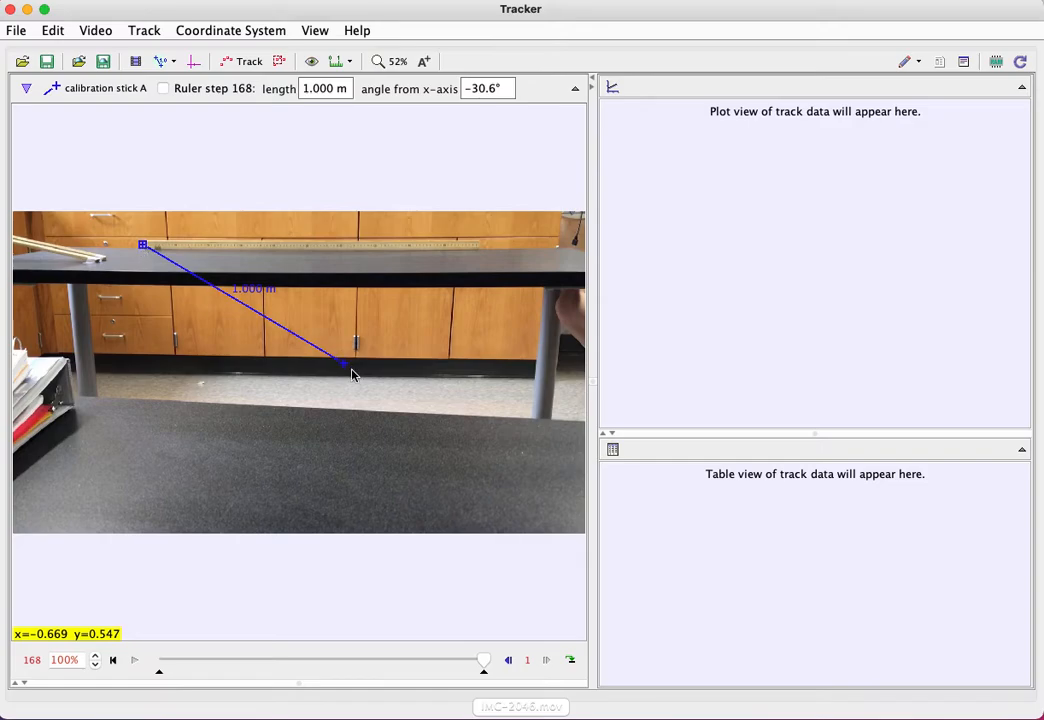
{"action": "left_click_drag", "start_coordinate": [345, 371], "coordinate": [482, 249]}
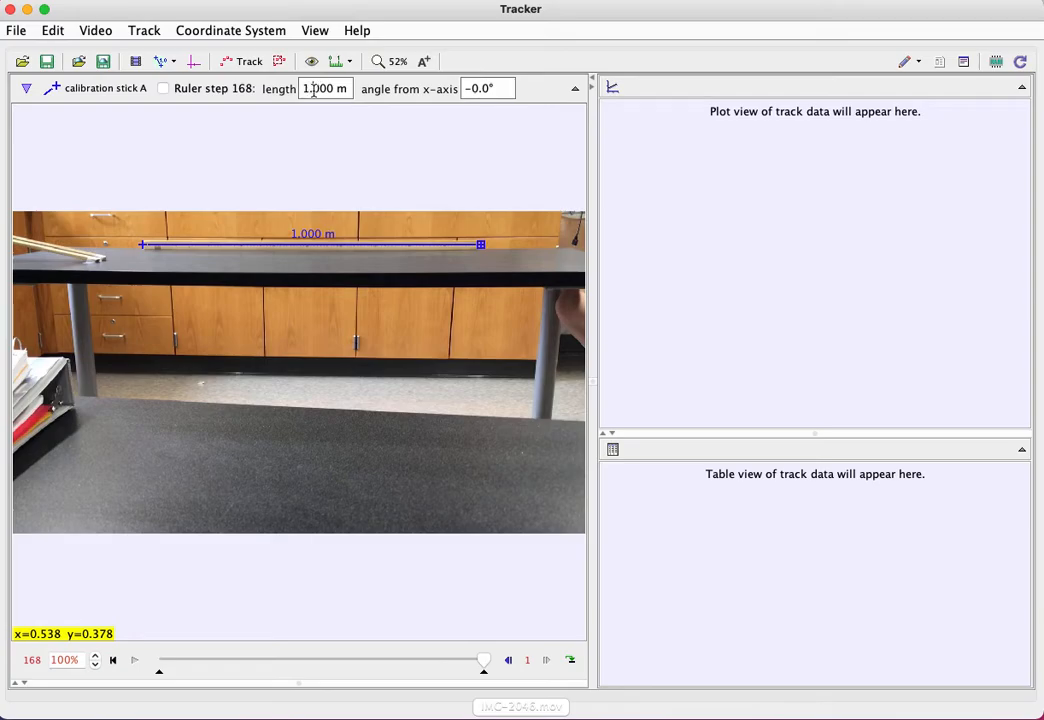
{"action": "left_click_drag", "start_coordinate": [306, 88], "coordinate": [340, 87]}
{"action": "left_click", "coordinate": [358, 136]}
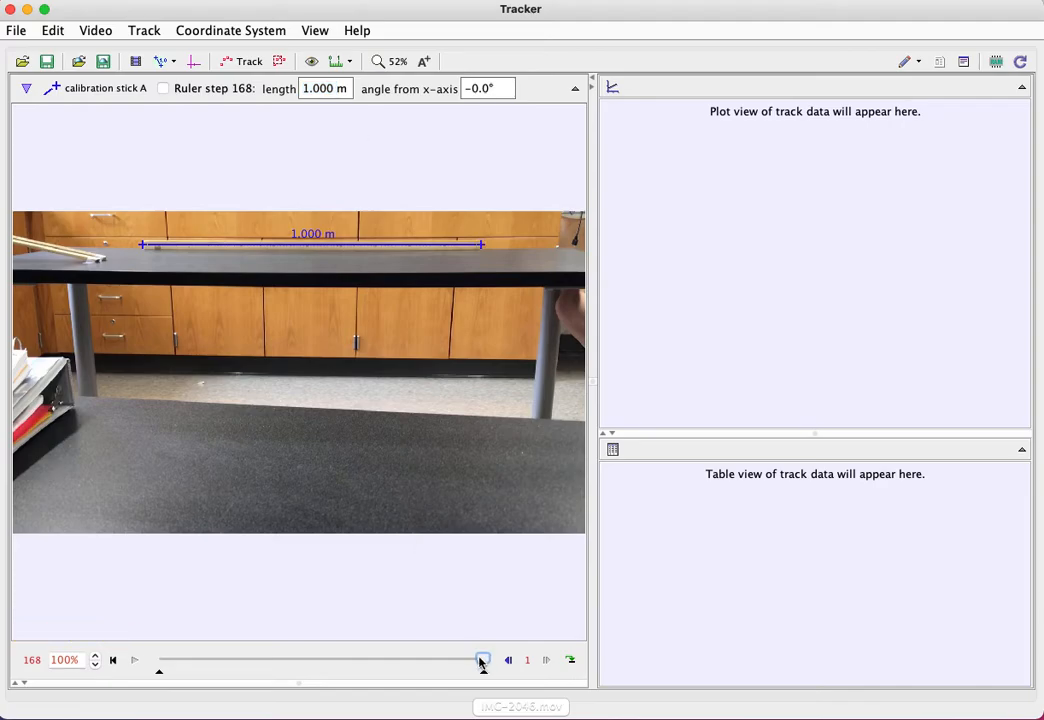
Step: Move the video to frame 94, where the ball has just rolled off the ramp onto the table
{"action": "left_click_drag", "start_coordinate": [484, 662], "coordinate": [342, 656]}
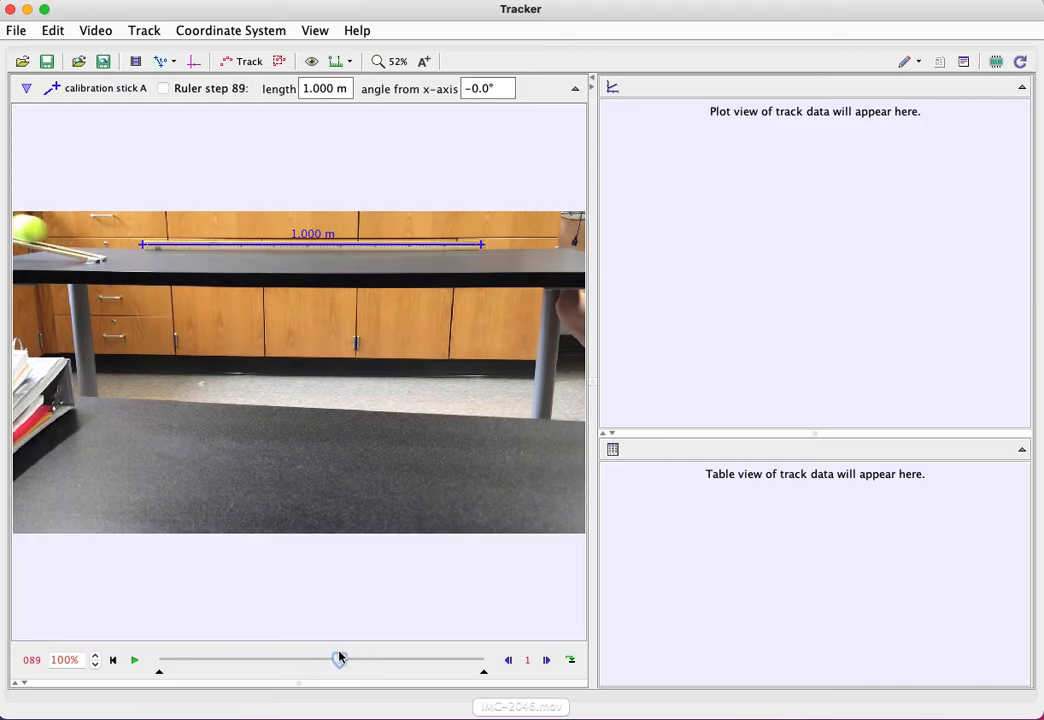
{"action": "left_click", "coordinate": [509, 662]}
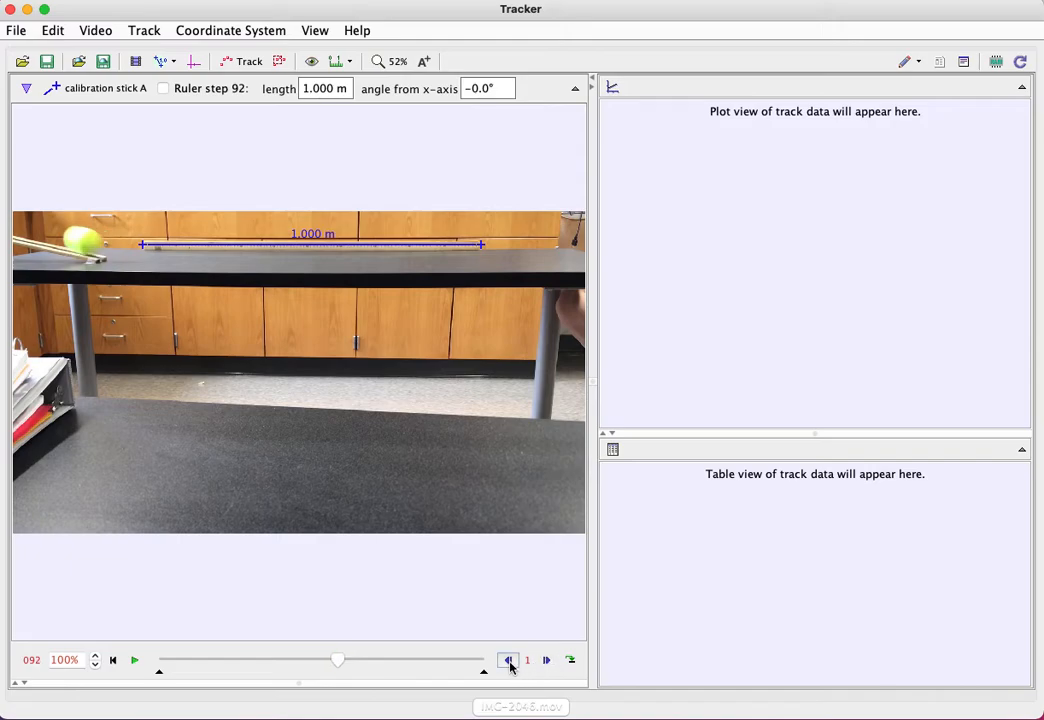
{"action": "left_click", "coordinate": [548, 663]}
{"action": "left_click", "coordinate": [550, 665]}
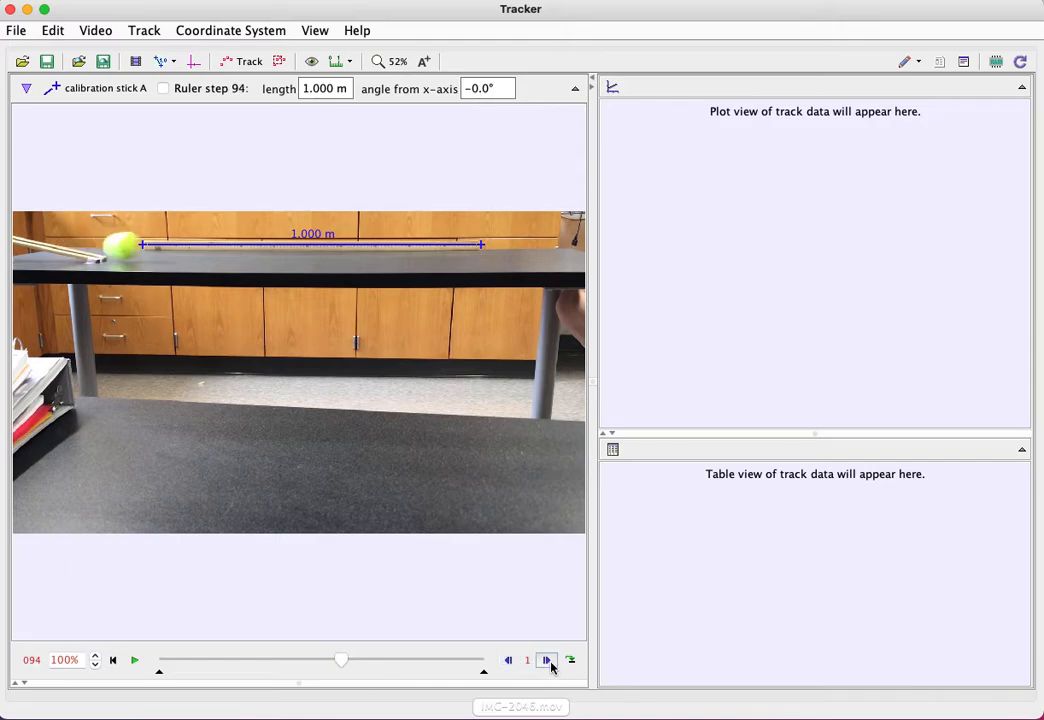
{"action": "left_click", "coordinate": [509, 662]}
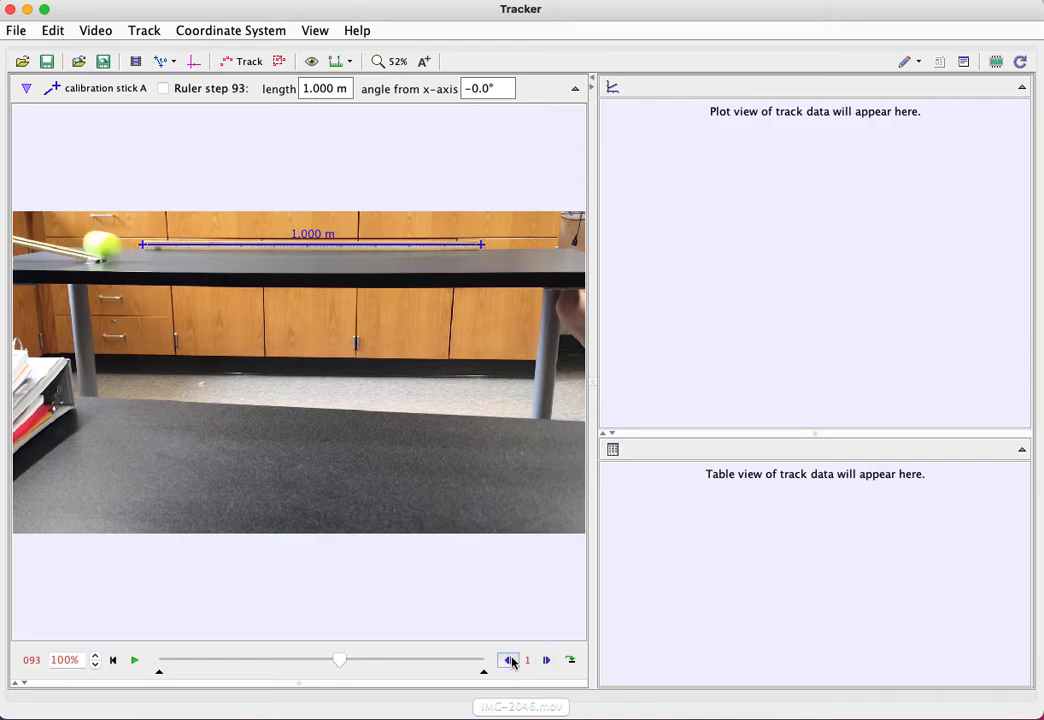
{"action": "left_click", "coordinate": [546, 662]}
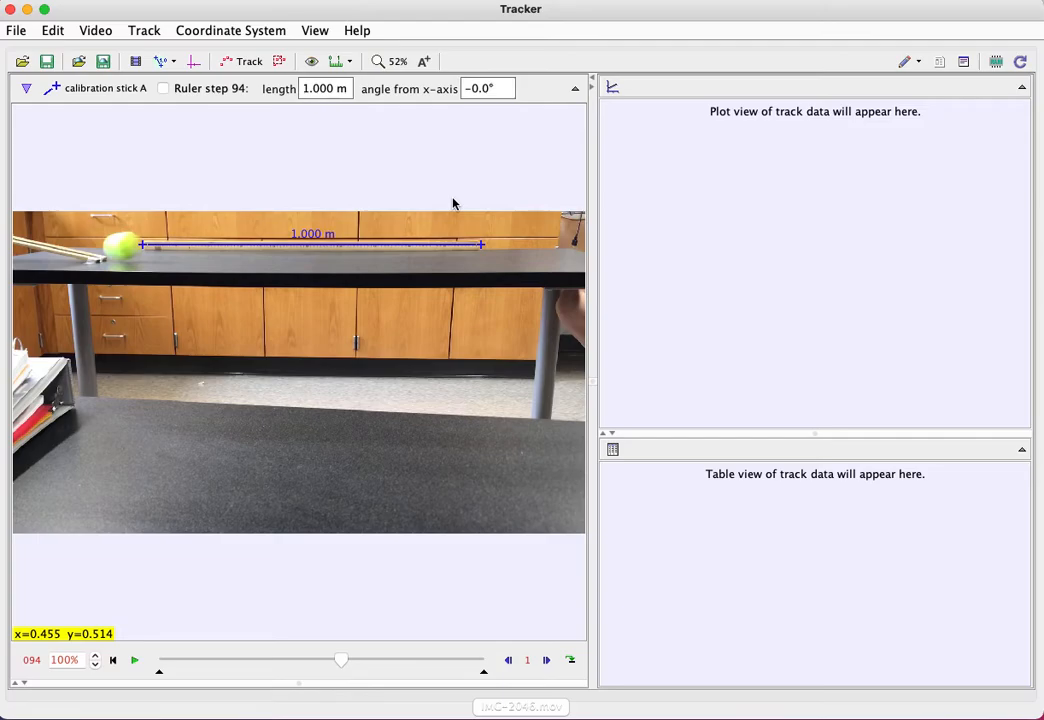
Step: Create a new point mass track for the ball and return to the video view
{"action": "left_click", "coordinate": [252, 62]}
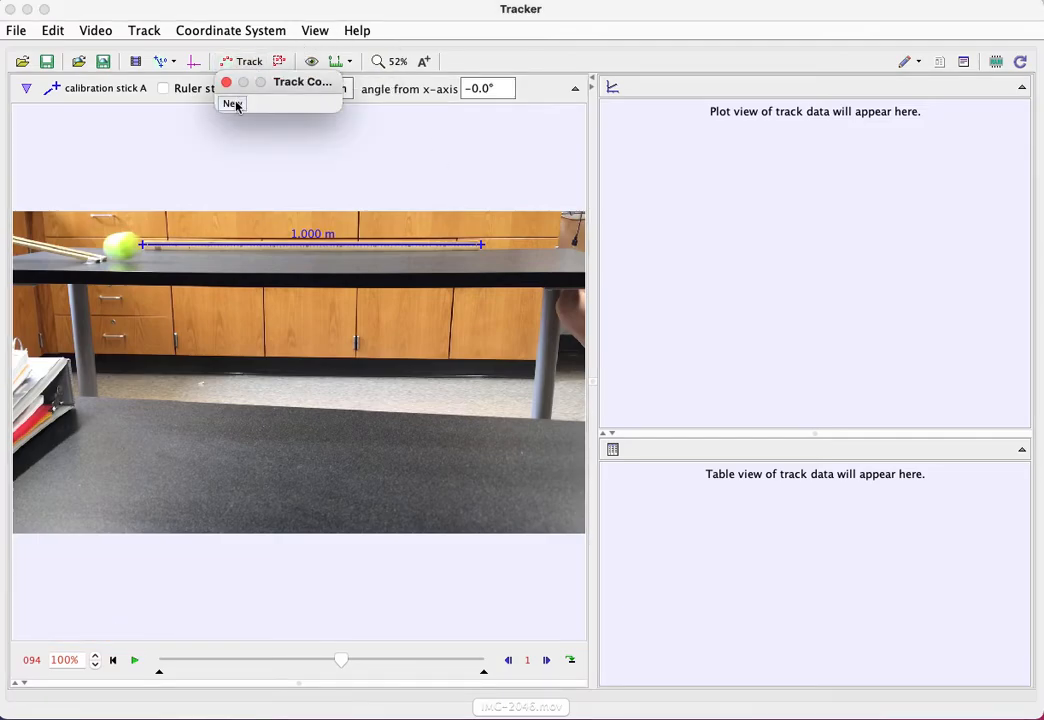
{"action": "left_click", "coordinate": [233, 104]}
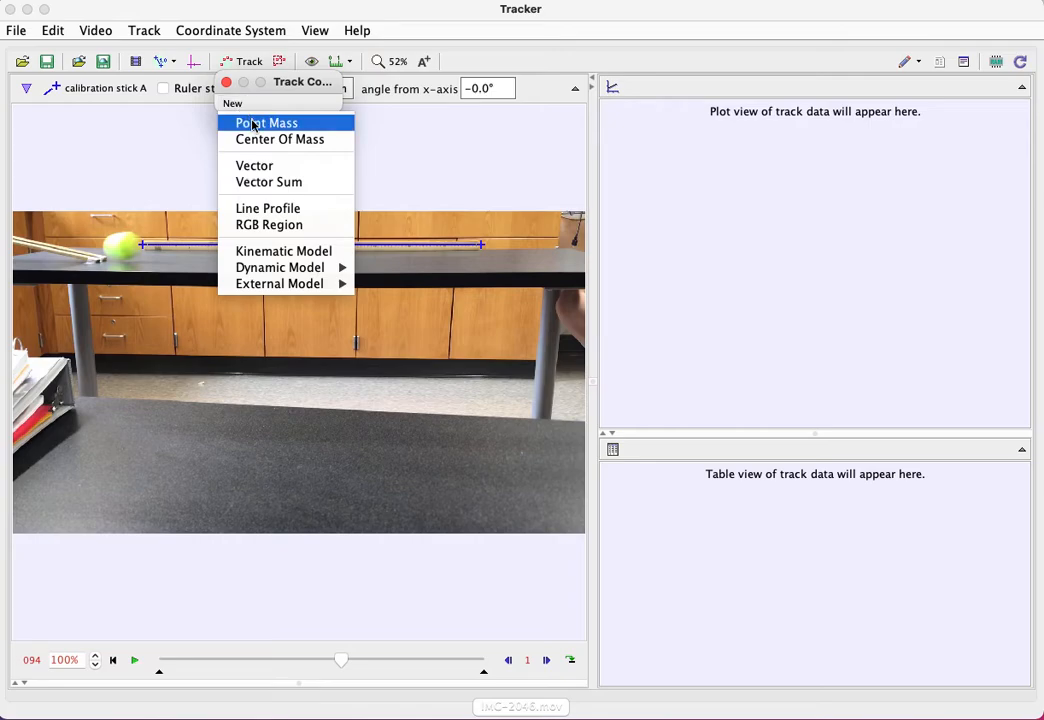
{"action": "left_click", "coordinate": [253, 123]}
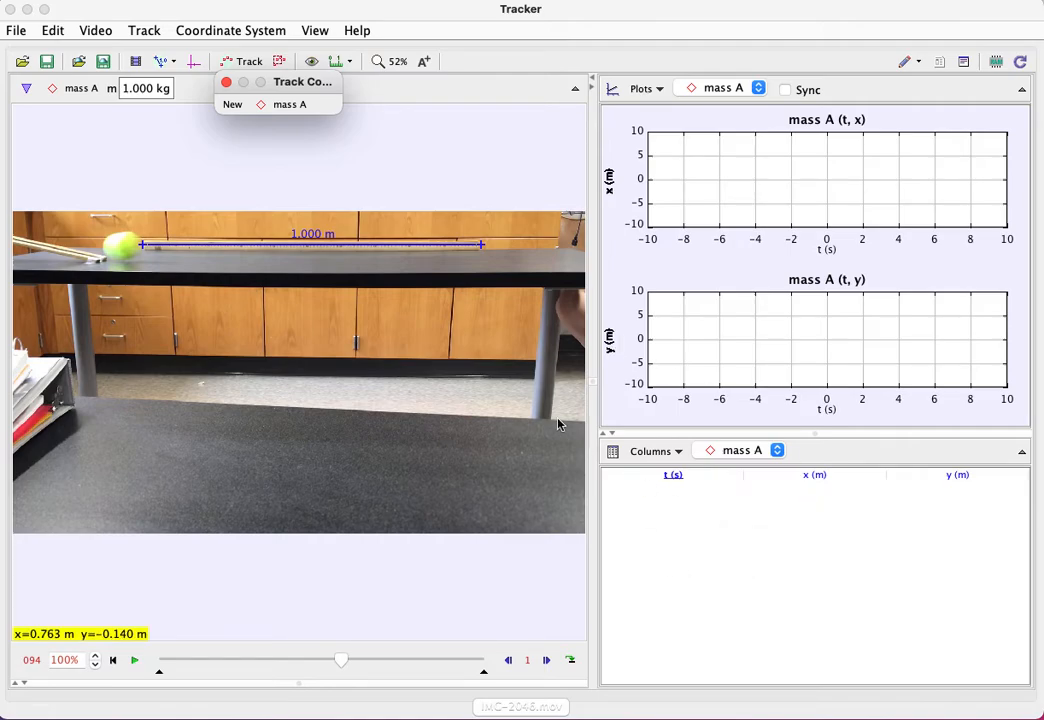
{"action": "left_click", "coordinate": [171, 257]}
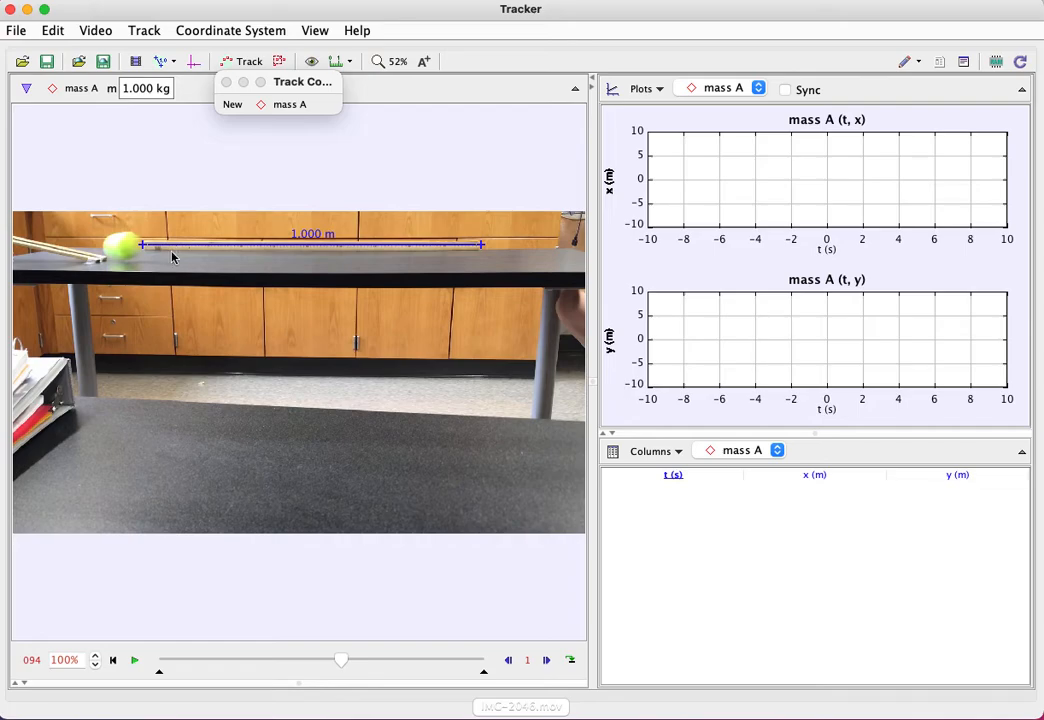
Step: Mark the front edge of the rolling ball as mass A in every frame from 94 through 115
{"action": "left_click_drag", "start_coordinate": [171, 252], "coordinate": [139, 247]}
{"action": "left_click", "coordinate": [139, 247], "text": "shift"}
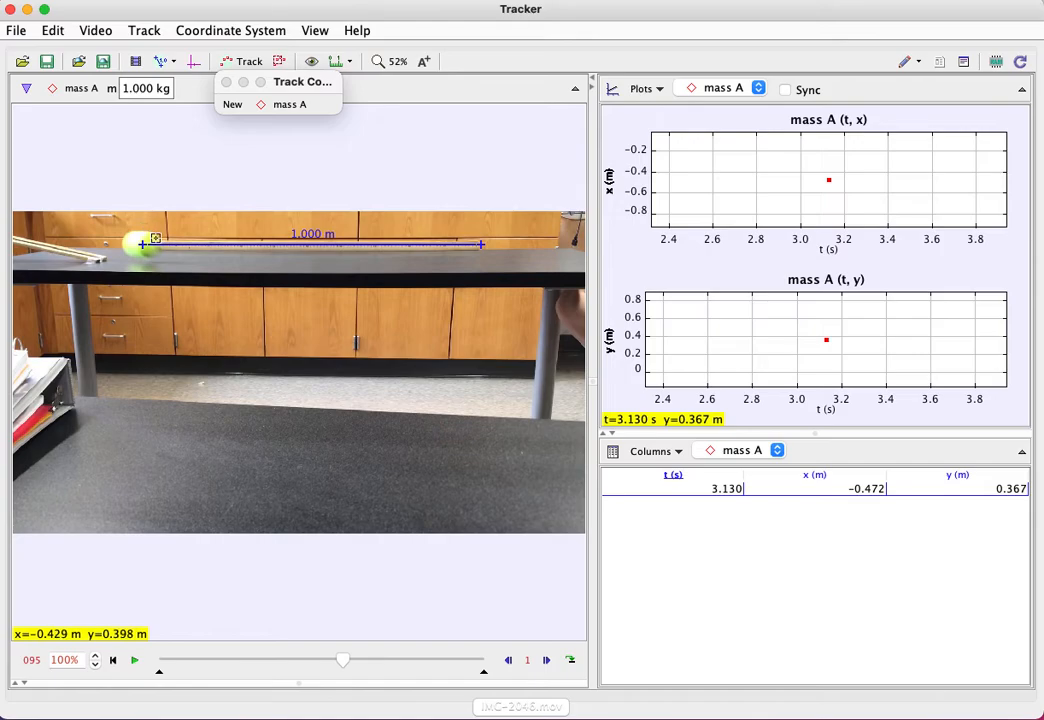
{"action": "left_click", "coordinate": [158, 244], "text": "shift"}
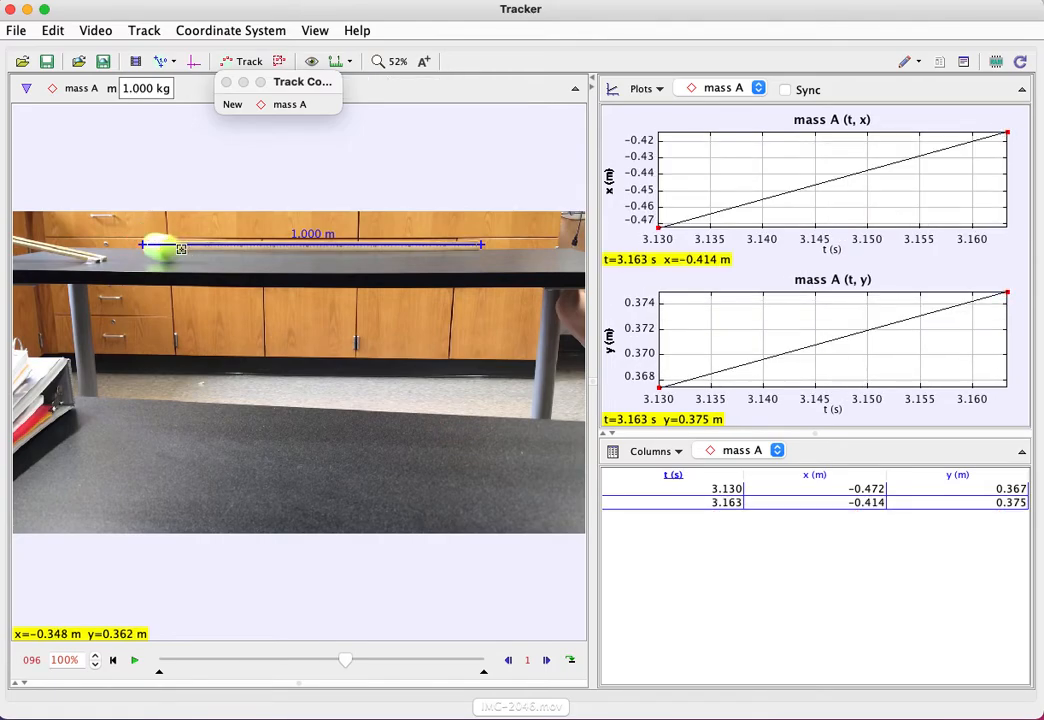
{"action": "left_click", "coordinate": [182, 255], "text": "shift"}
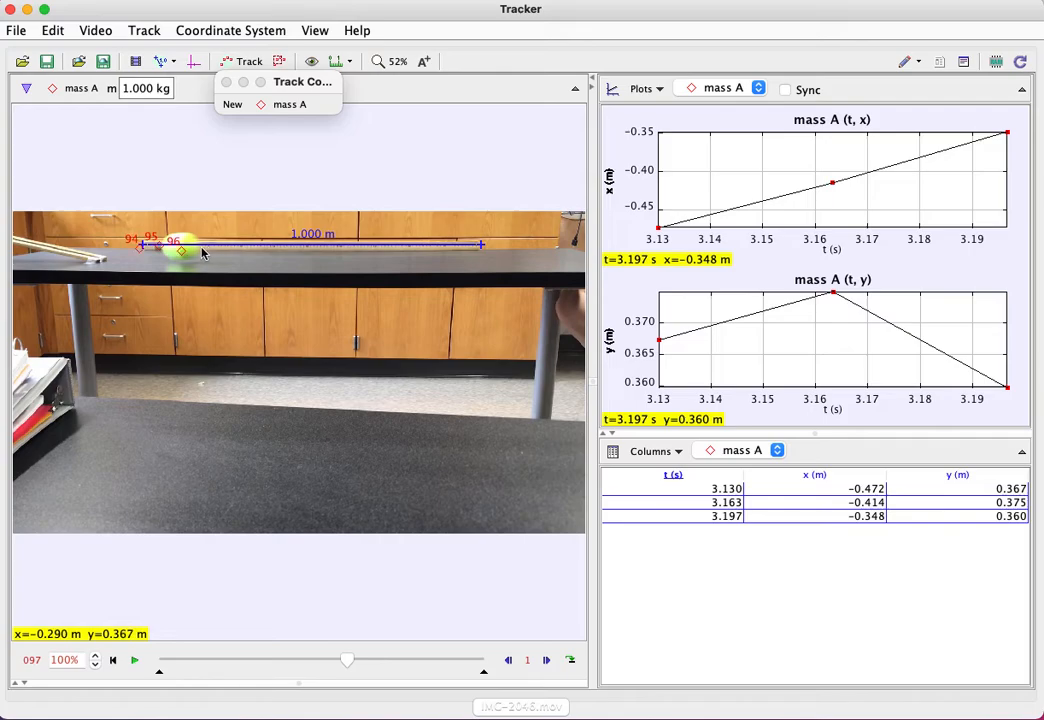
{"action": "left_click", "coordinate": [201, 248], "text": "shift"}
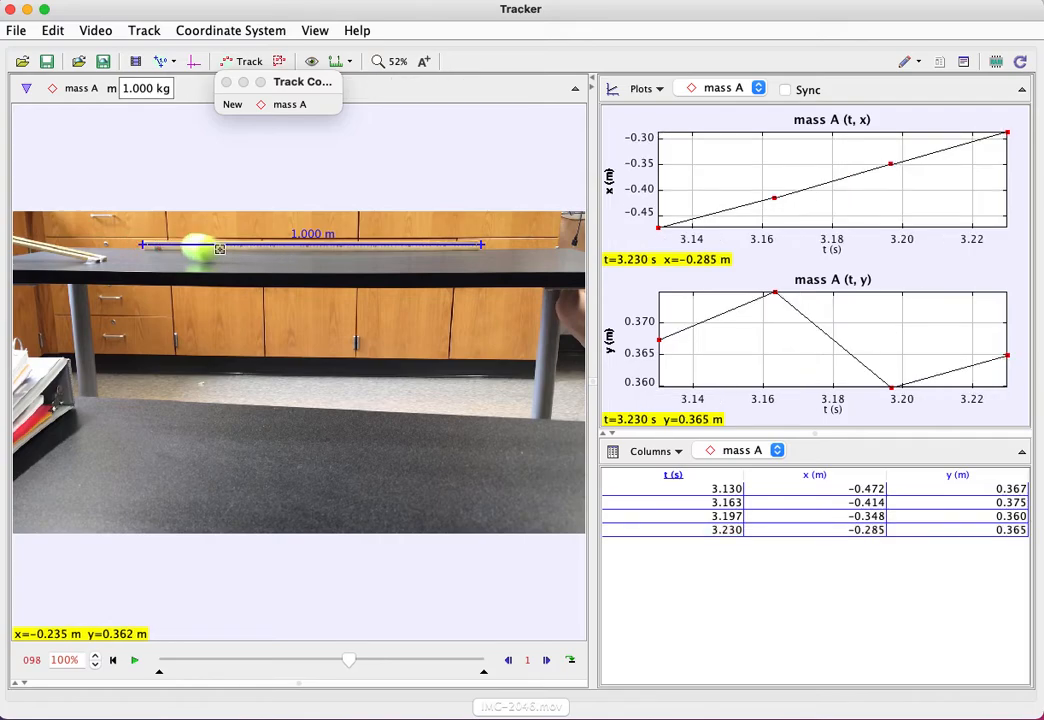
{"action": "left_click", "coordinate": [218, 247], "text": "shift"}
{"action": "left_click", "coordinate": [239, 248], "text": "shift"}
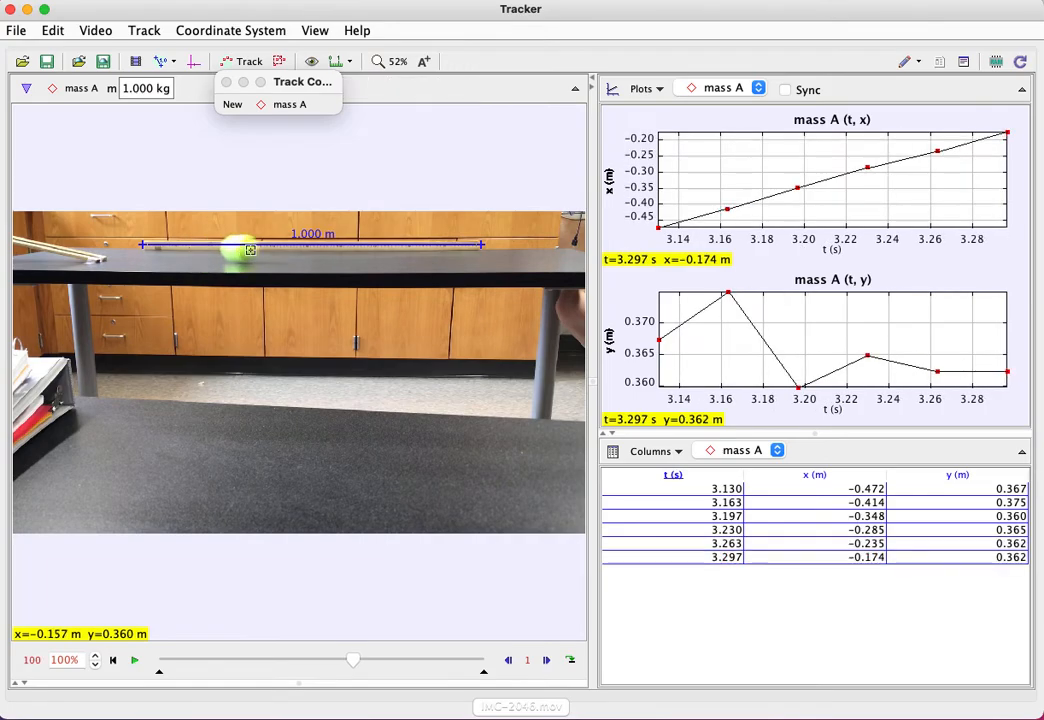
{"action": "left_click", "coordinate": [261, 248], "text": "shift"}
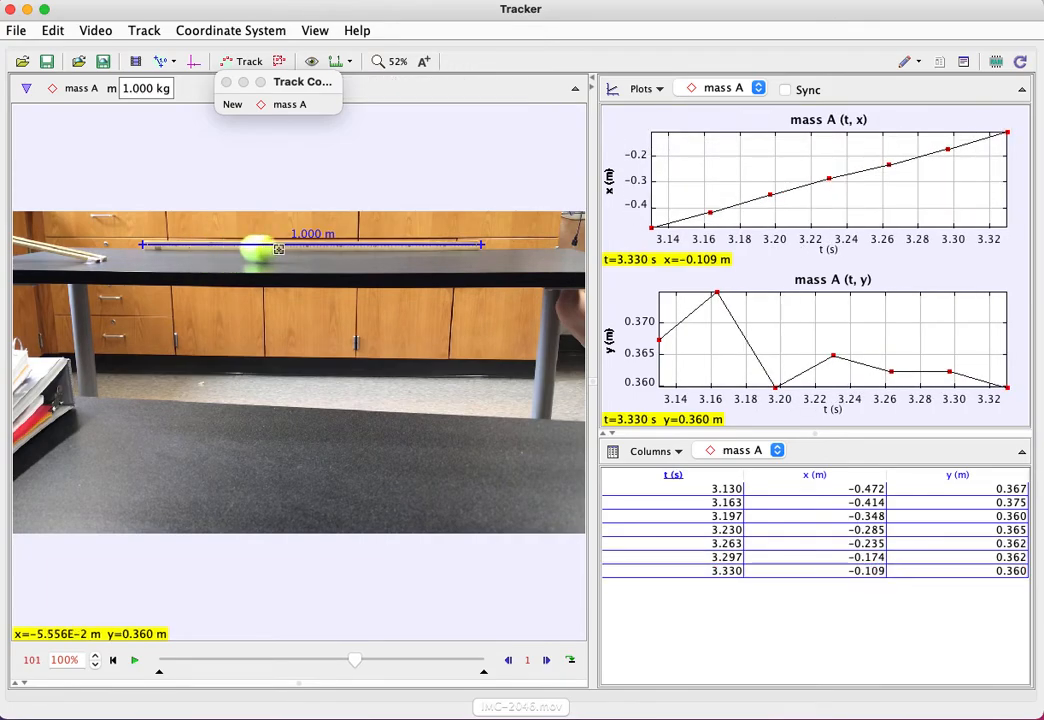
{"action": "left_click", "coordinate": [282, 248], "text": "shift"}
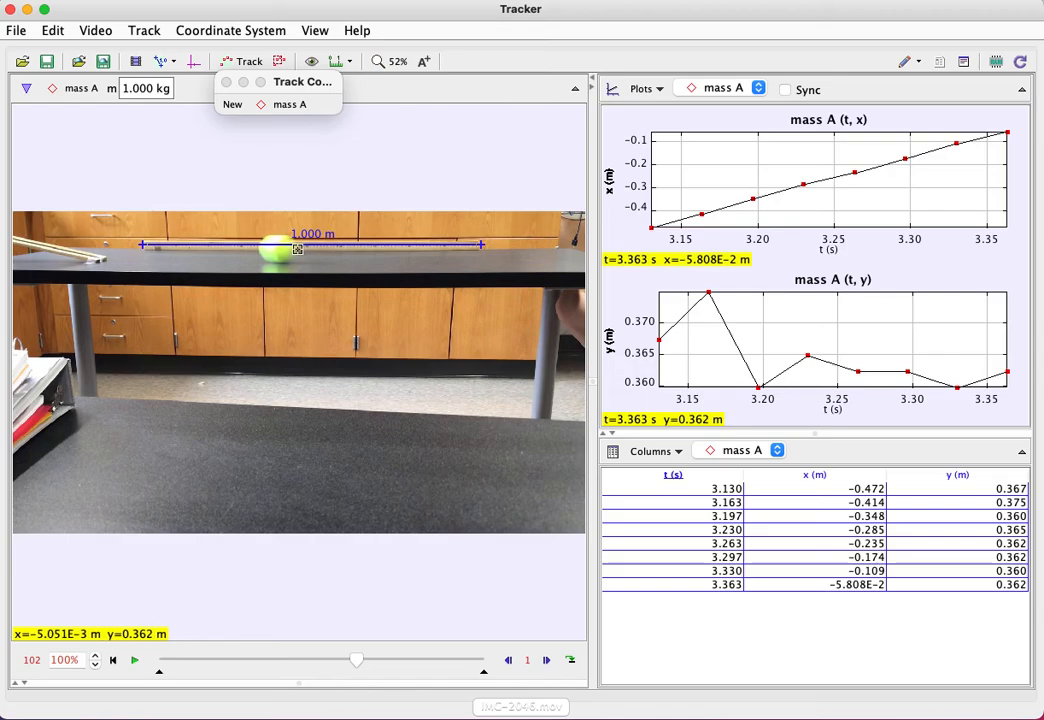
{"action": "left_click", "coordinate": [303, 248], "text": "shift"}
{"action": "left_click", "coordinate": [324, 249], "text": "shift"}
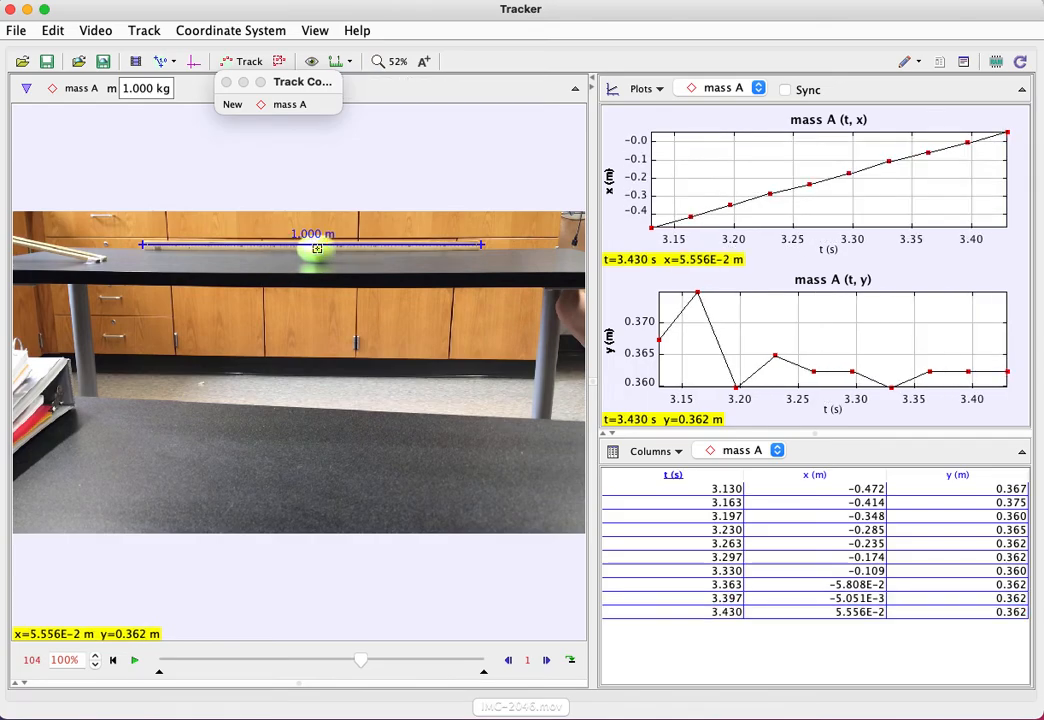
{"action": "left_click", "coordinate": [341, 249], "text": "shift"}
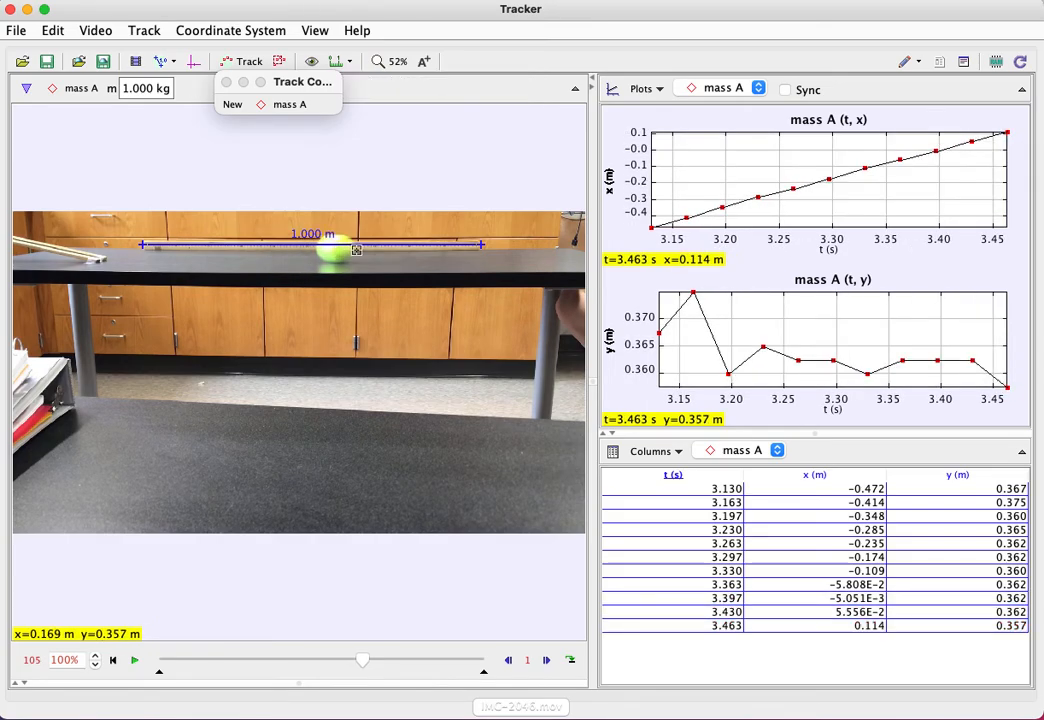
{"action": "left_click", "coordinate": [356, 248], "text": "shift"}
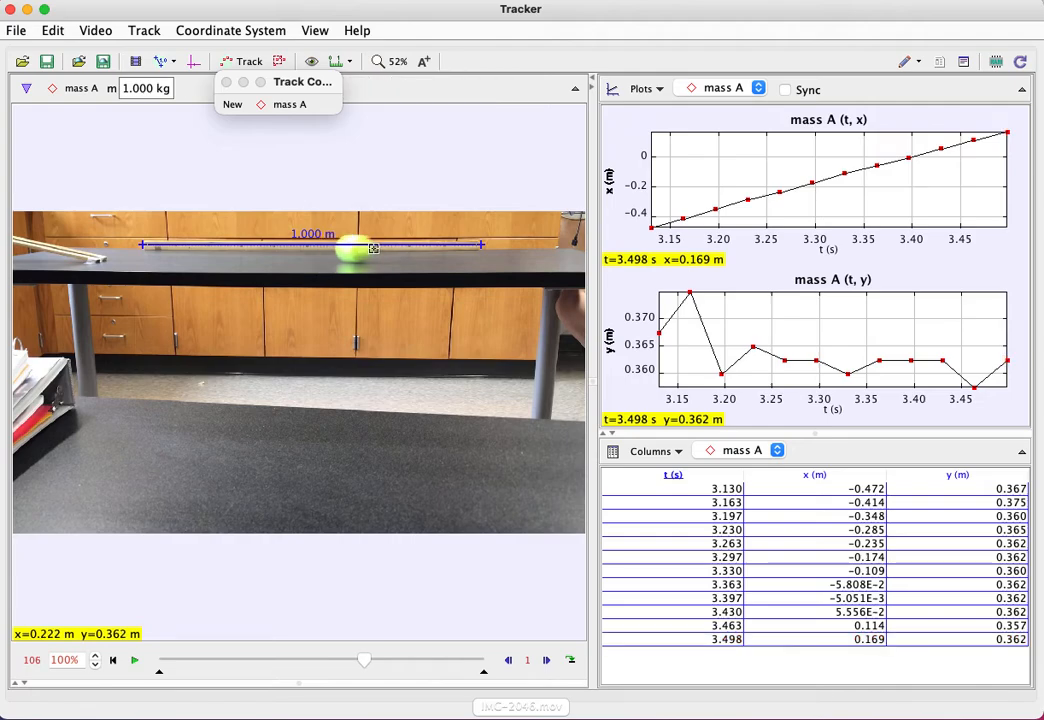
{"action": "left_click", "coordinate": [374, 248], "text": "shift"}
{"action": "left_click", "coordinate": [391, 248], "text": "shift"}
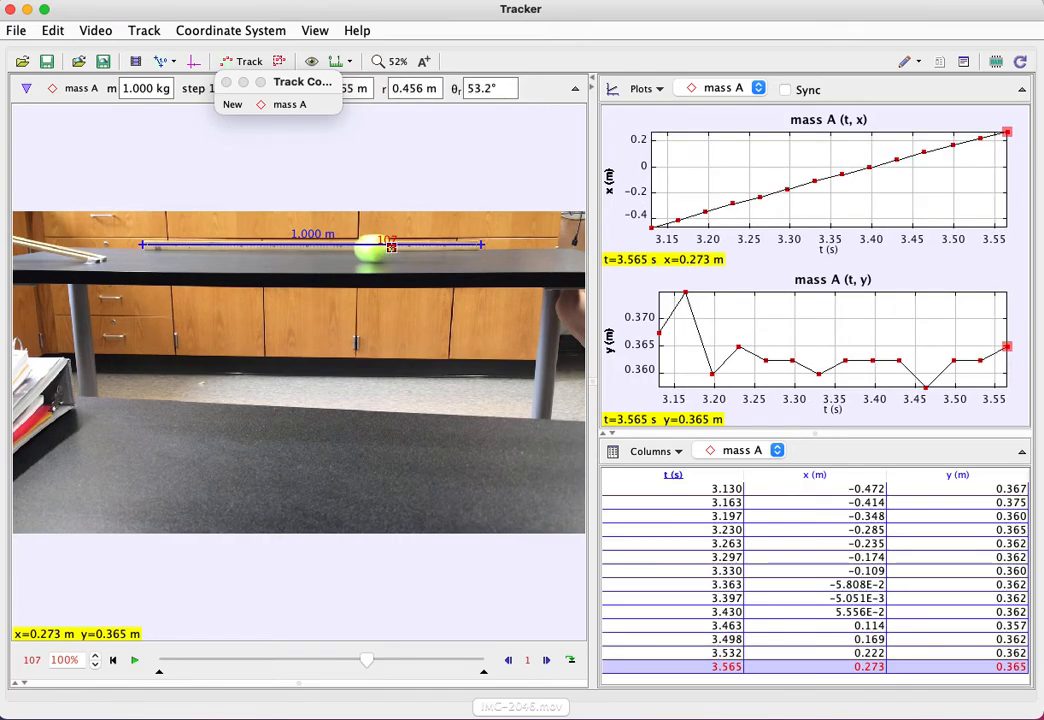
{"action": "left_click", "coordinate": [415, 248], "text": "shift"}
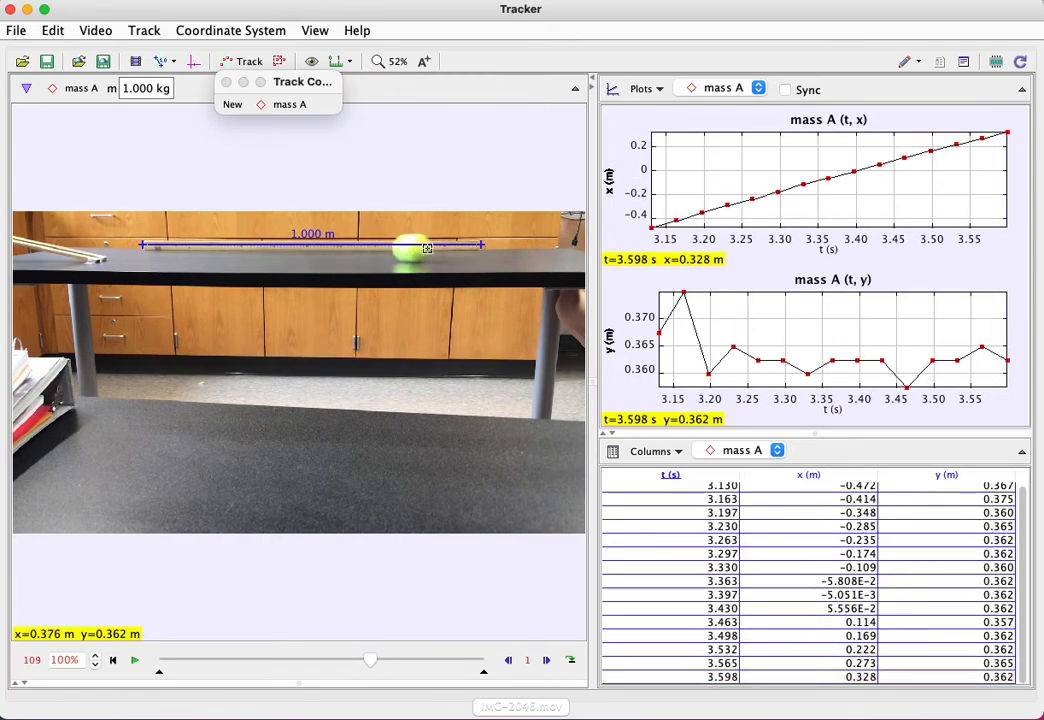
{"action": "left_click", "coordinate": [428, 248], "text": "shift"}
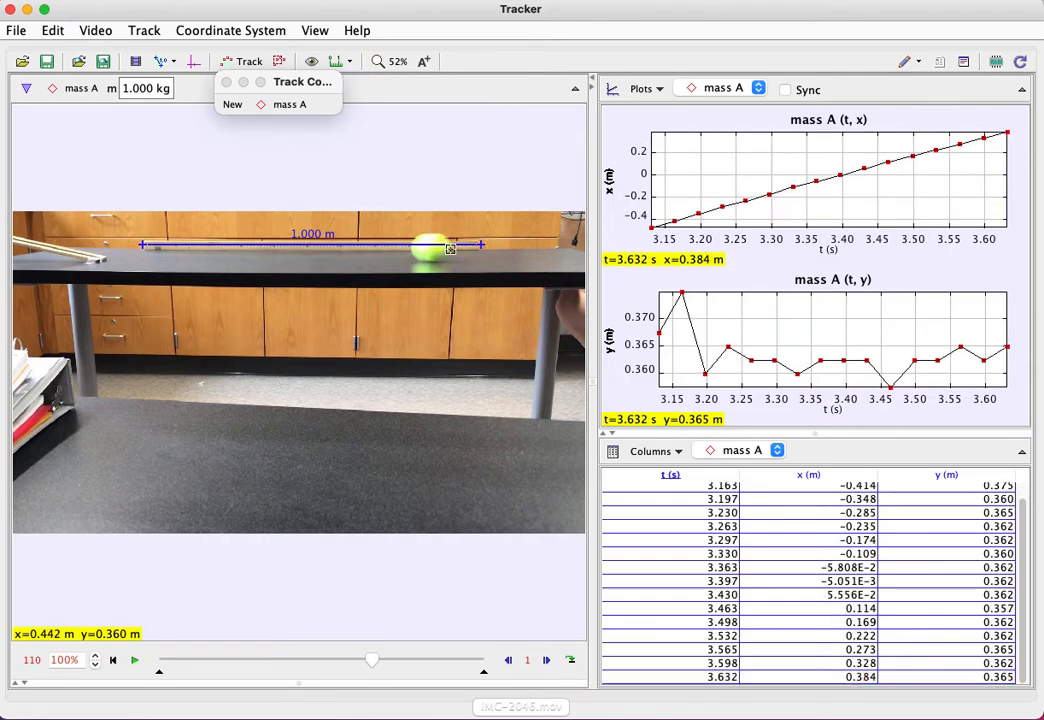
{"action": "left_click", "coordinate": [449, 247], "text": "shift"}
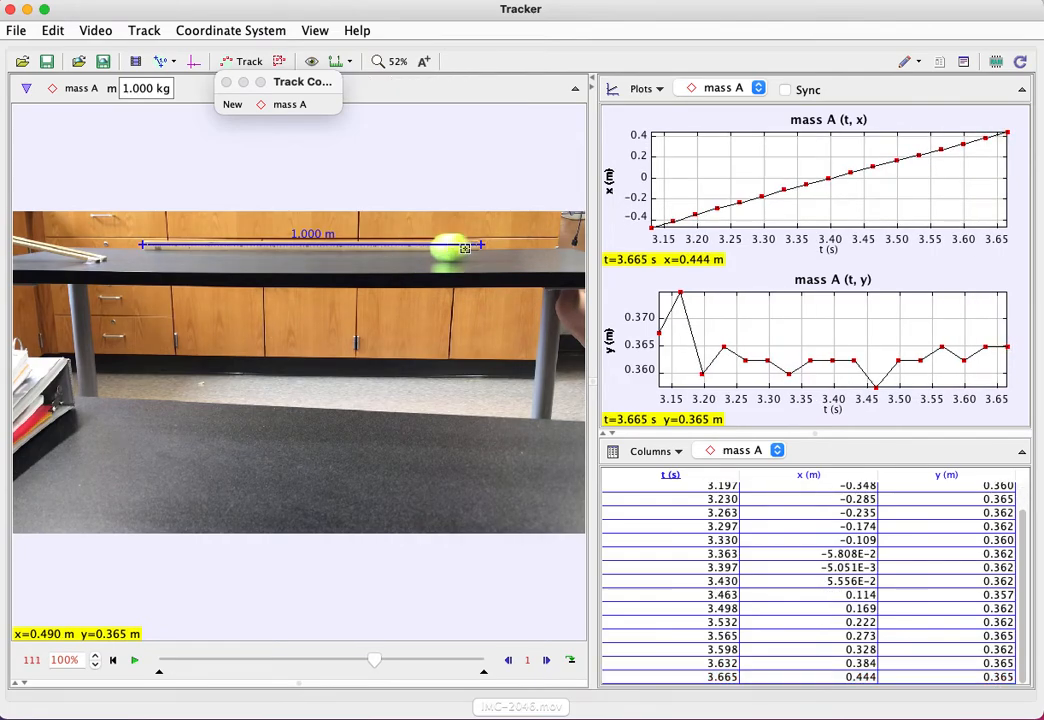
{"action": "left_click", "coordinate": [469, 247], "text": "shift"}
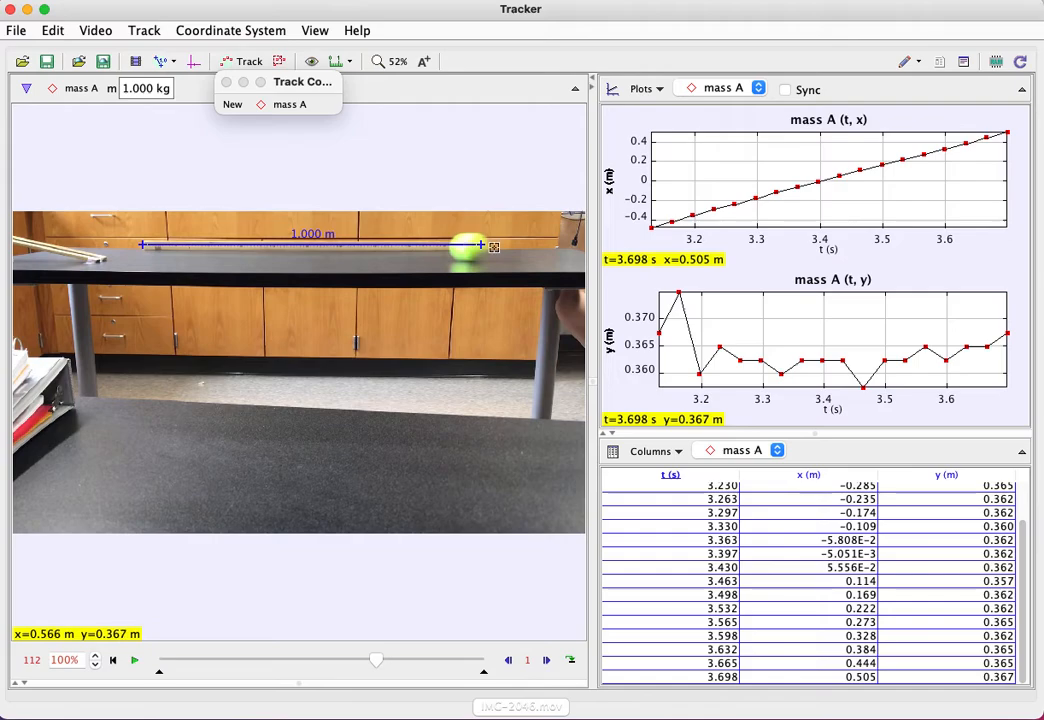
{"action": "left_click", "coordinate": [487, 245], "text": "shift"}
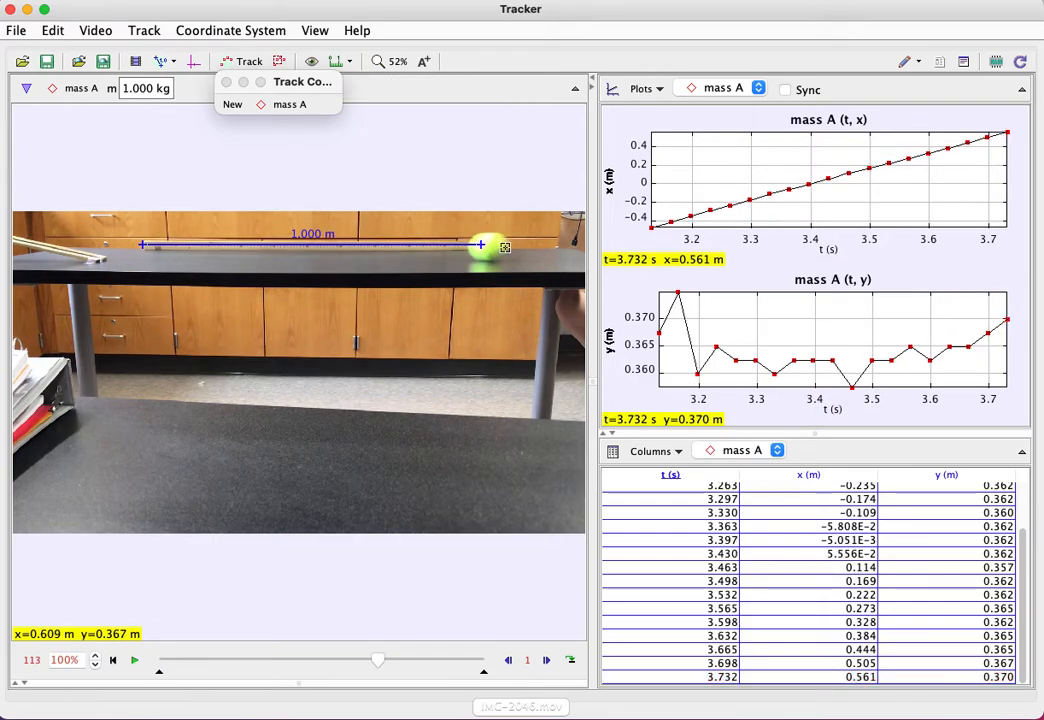
{"action": "left_click", "coordinate": [506, 246], "text": "shift"}
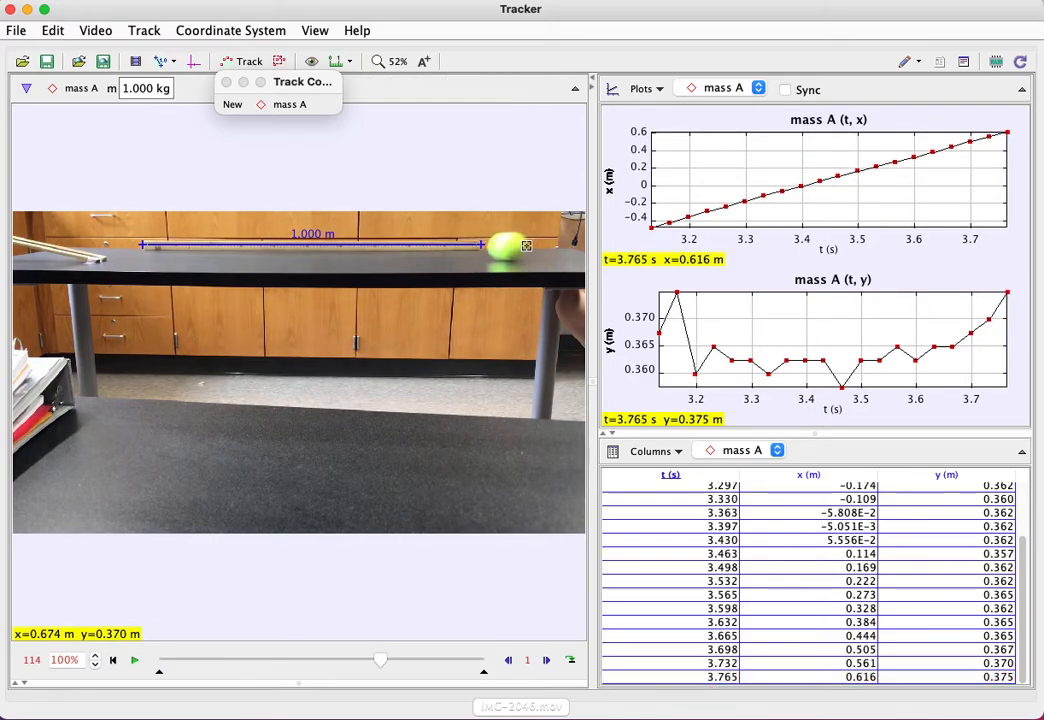
{"action": "left_click", "coordinate": [525, 245], "text": "shift"}
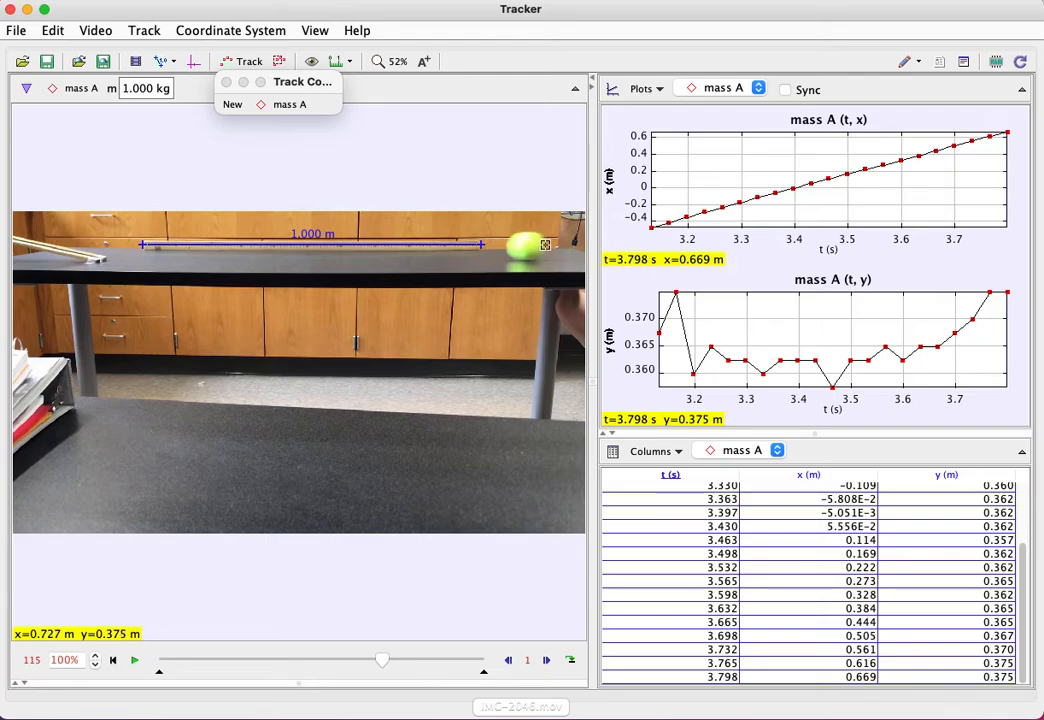
{"action": "left_click", "coordinate": [543, 245], "text": "shift"}
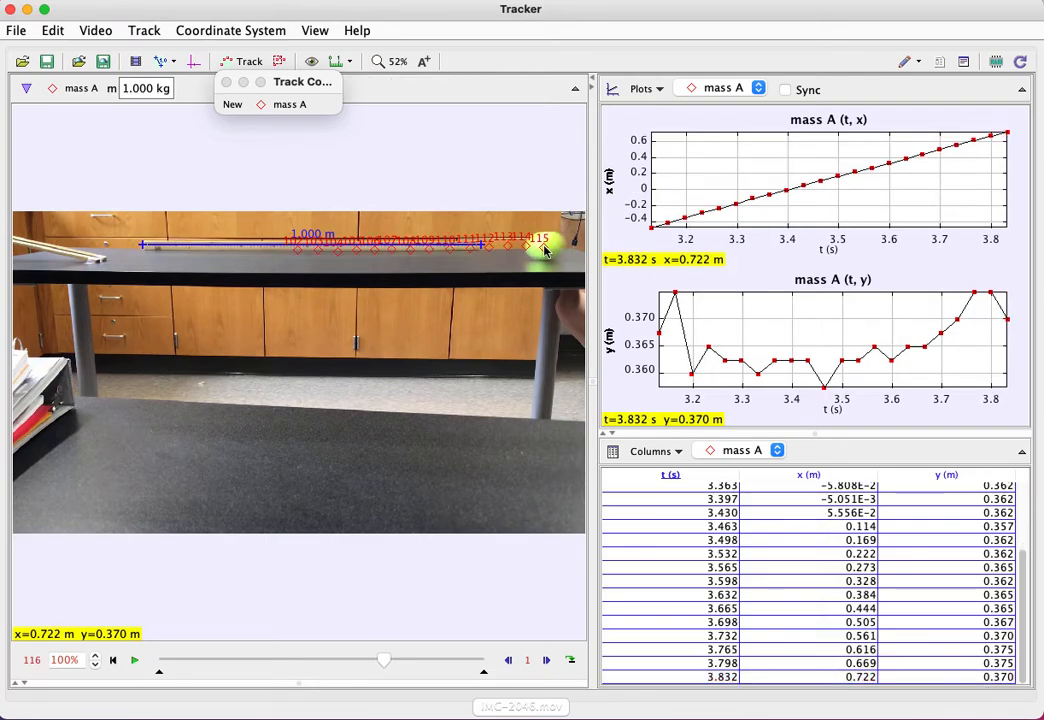
{"action": "left_click", "coordinate": [648, 243]}
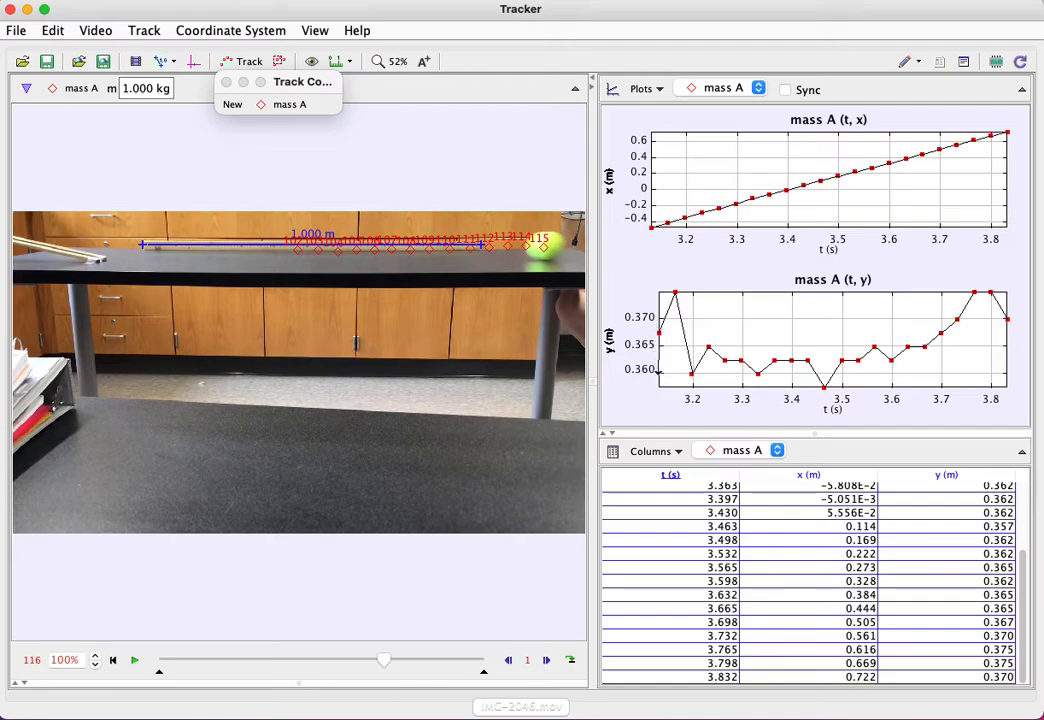
{"action": "mouse_move", "coordinate": [641, 381]}
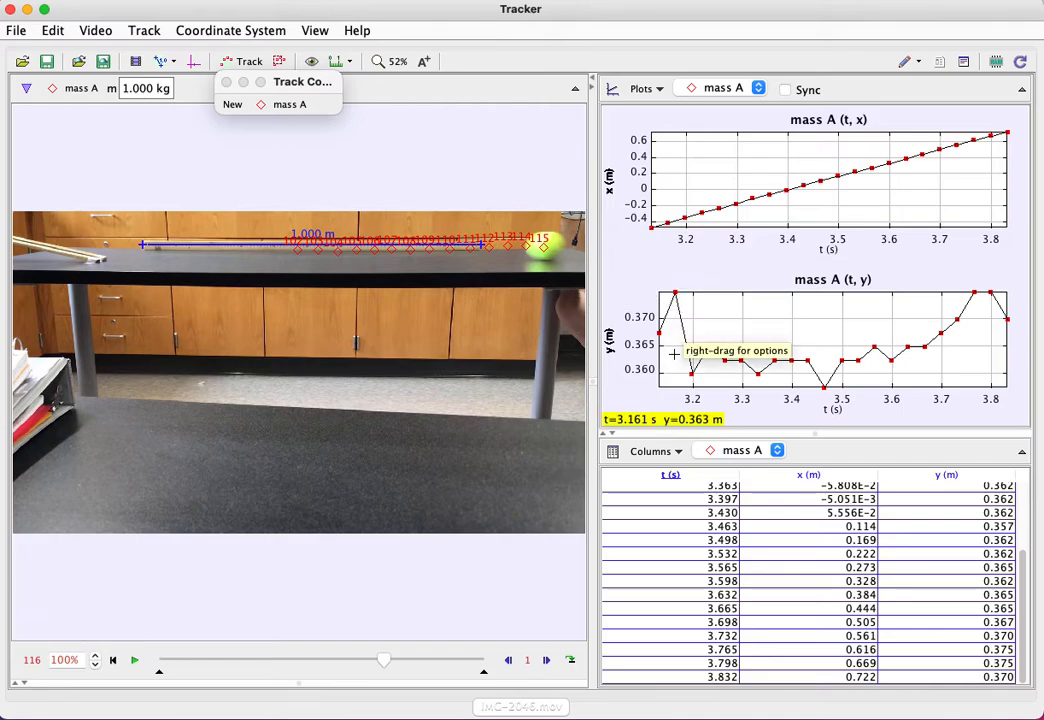
{"action": "mouse_move", "coordinate": [665, 247]}
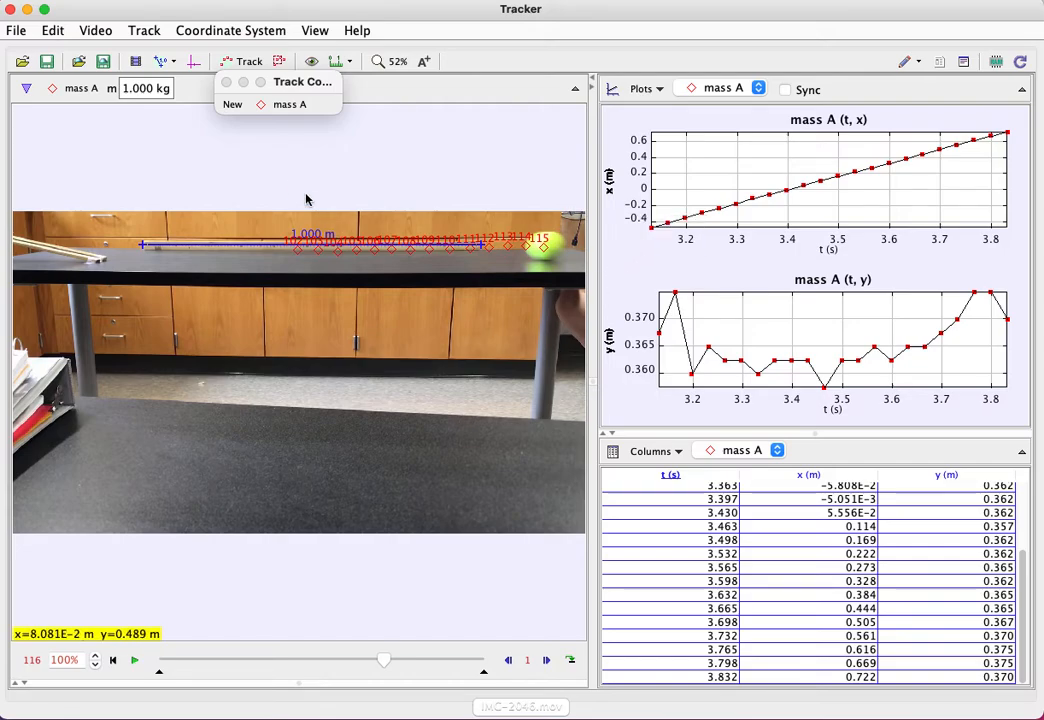
Step: Show the coordinate axes and move their origin onto the tabletop at the foot of the ramp
{"action": "left_click", "coordinate": [195, 63]}
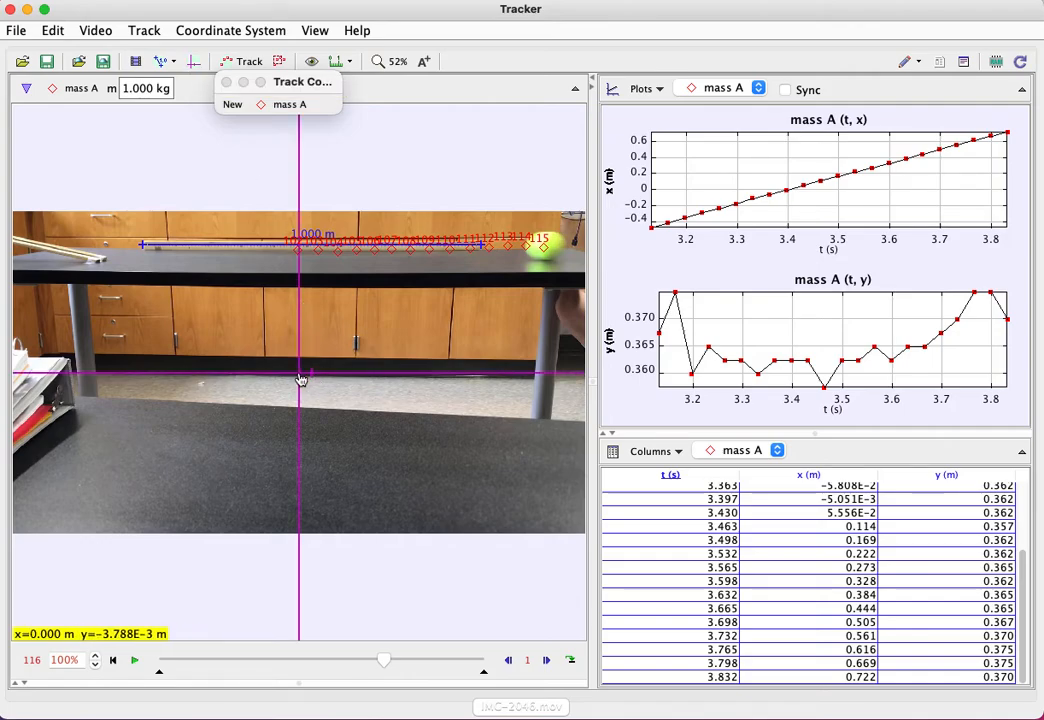
{"action": "left_click_drag", "start_coordinate": [300, 378], "coordinate": [110, 261]}
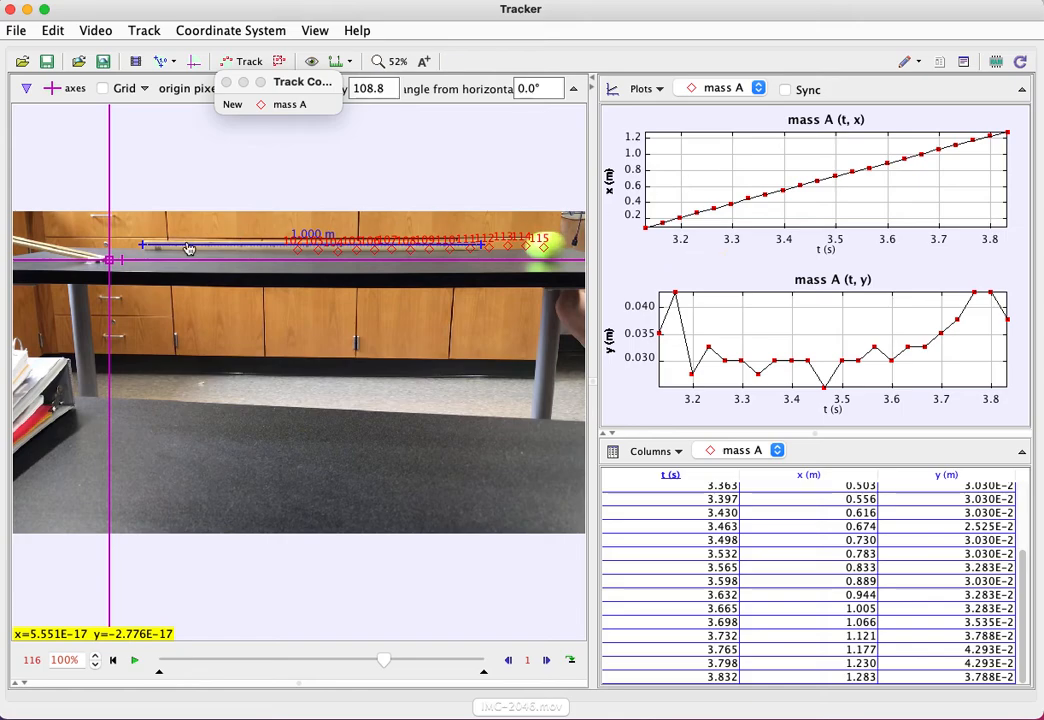
Step: Open the x-versus-time plot of mass A for analysis in the Data Tool
{"action": "mouse_move", "coordinate": [706, 222]}
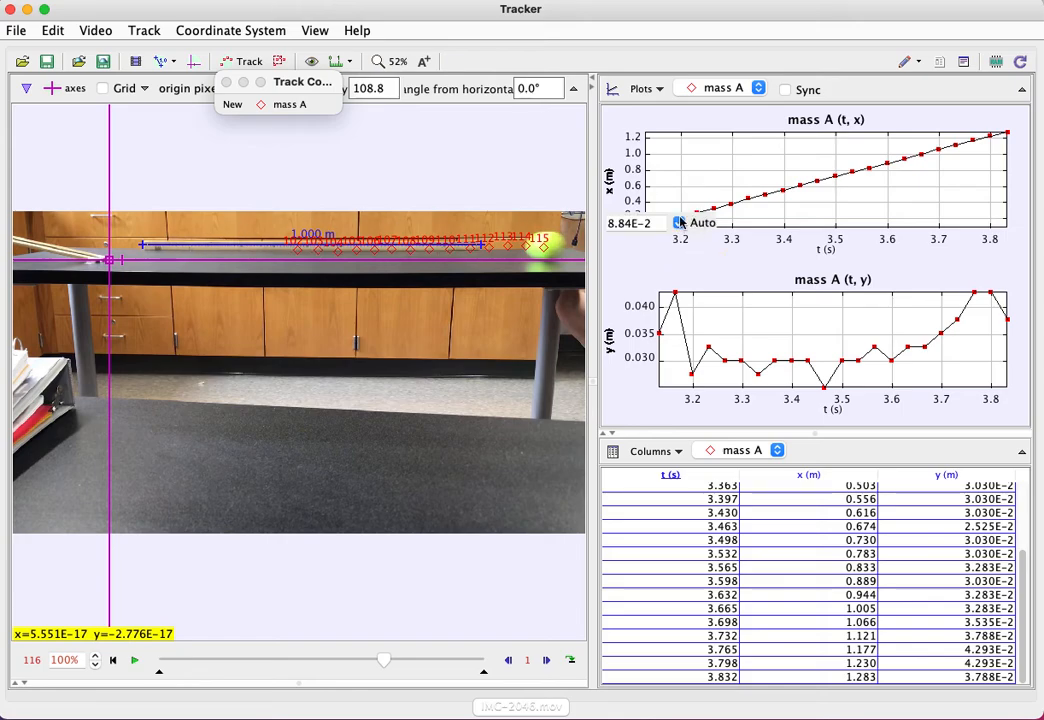
{"action": "right_click", "coordinate": [820, 200]}
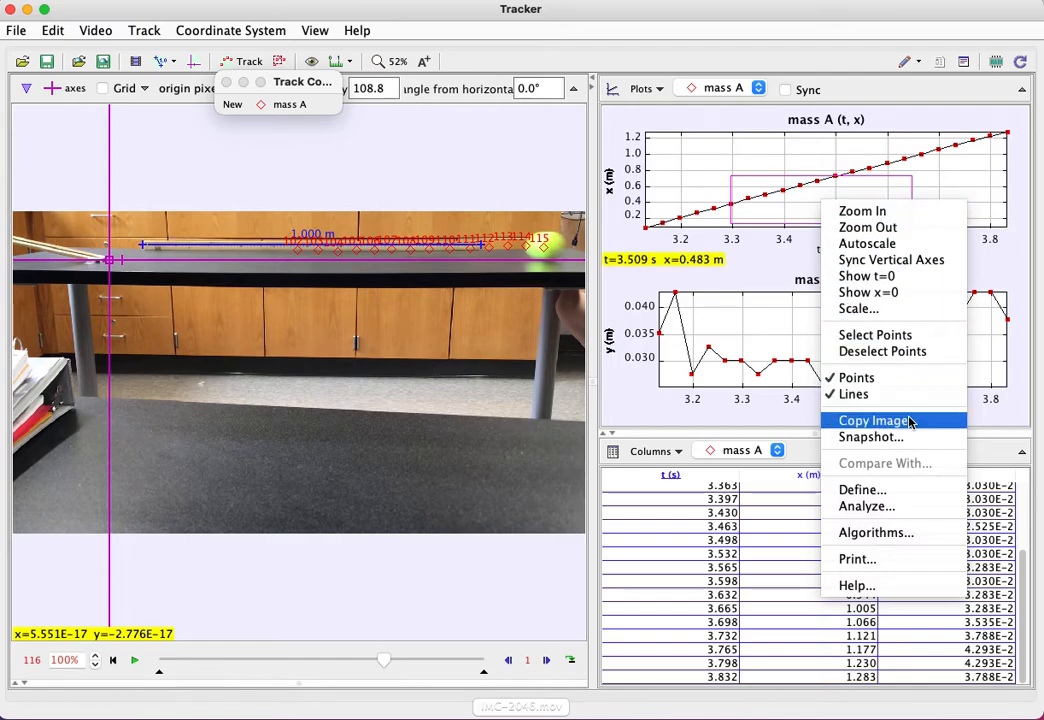
{"action": "left_click", "coordinate": [884, 508]}
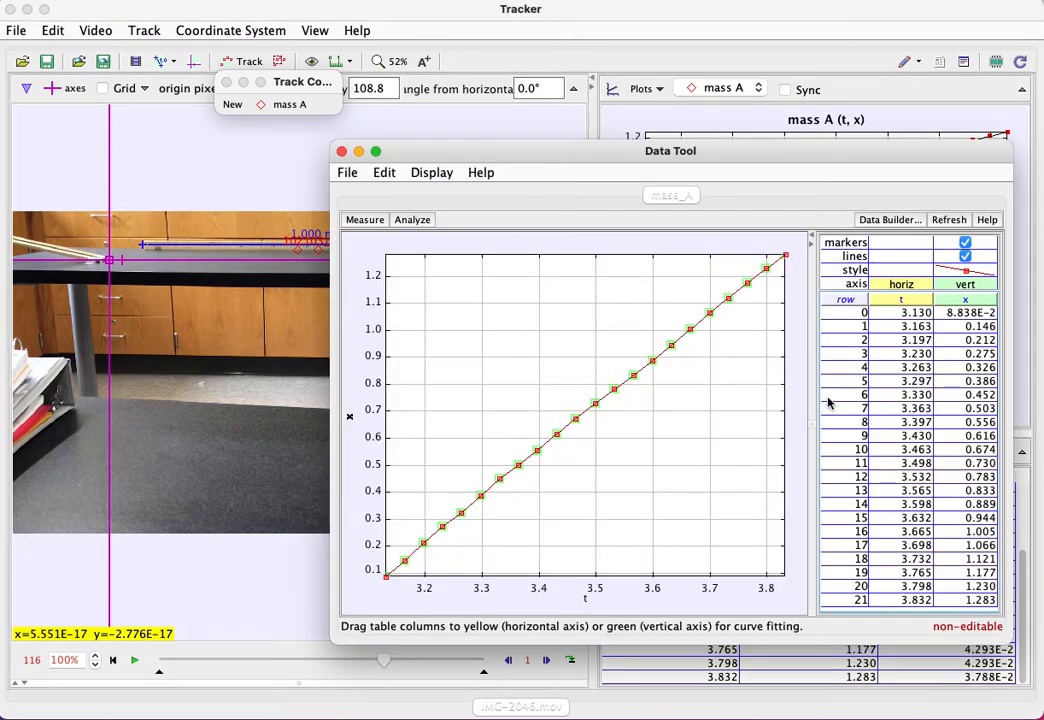
{"action": "left_click", "coordinate": [699, 437]}
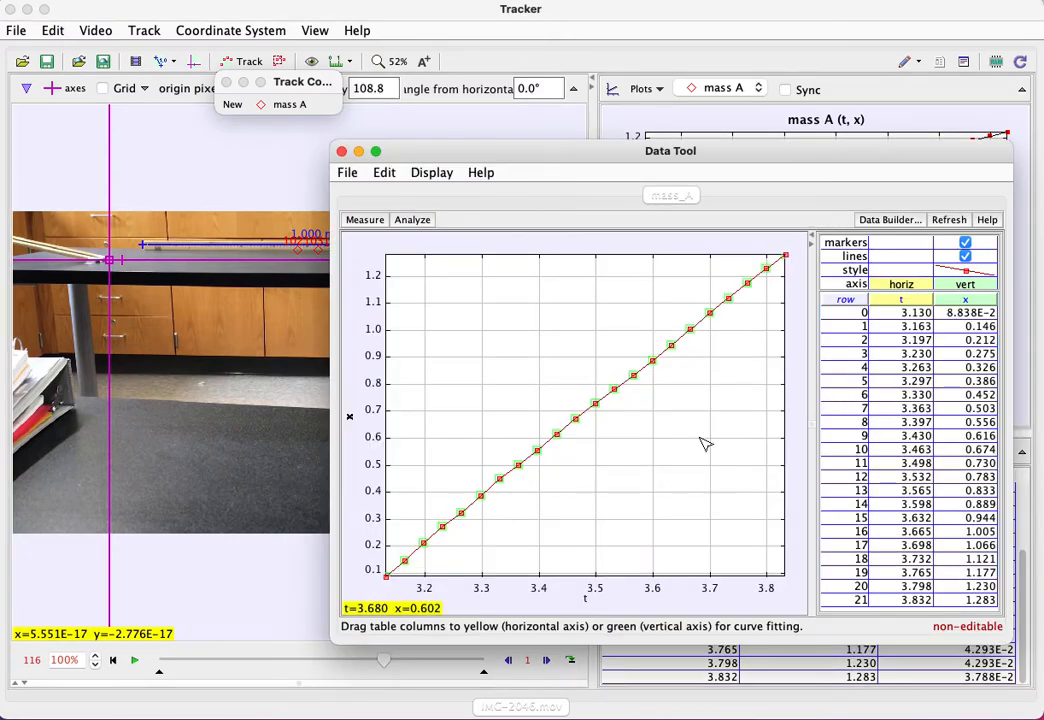
{"action": "left_click_drag", "start_coordinate": [750, 323], "coordinate": [430, 493]}
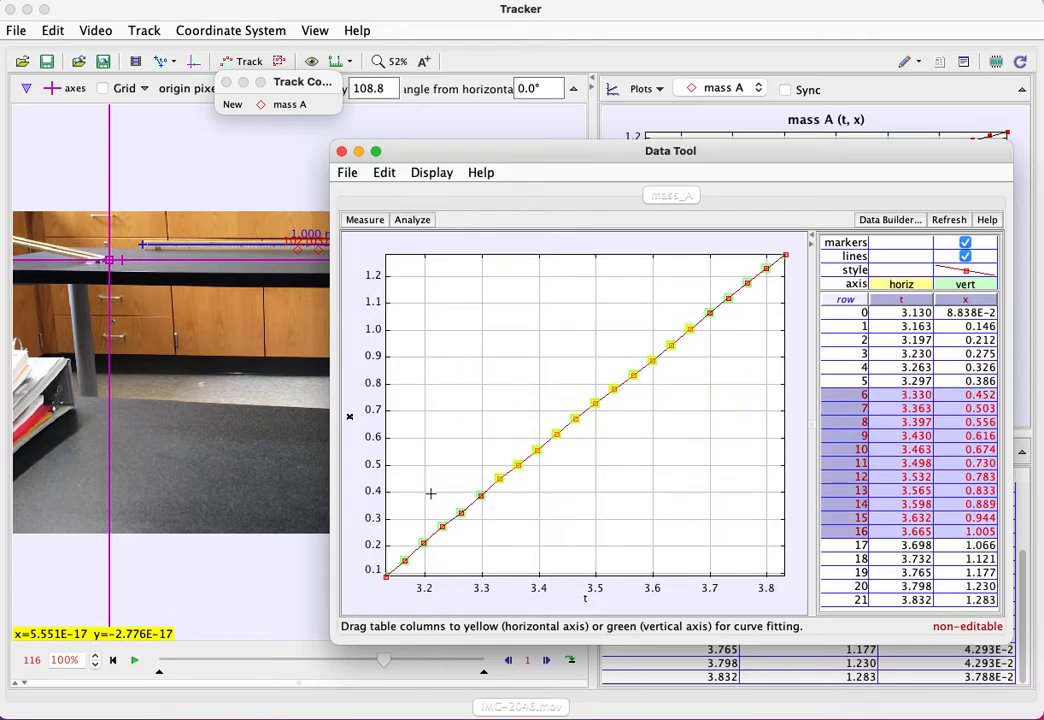
{"action": "left_click", "coordinate": [618, 510]}
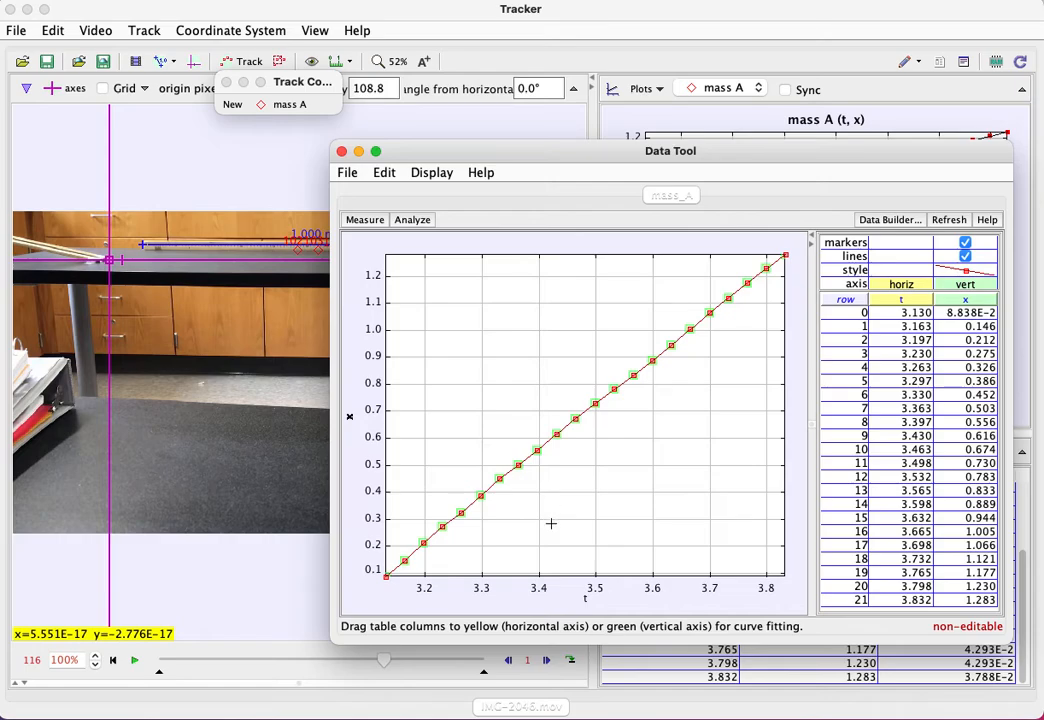
{"action": "left_click_drag", "start_coordinate": [432, 560], "coordinate": [771, 259]}
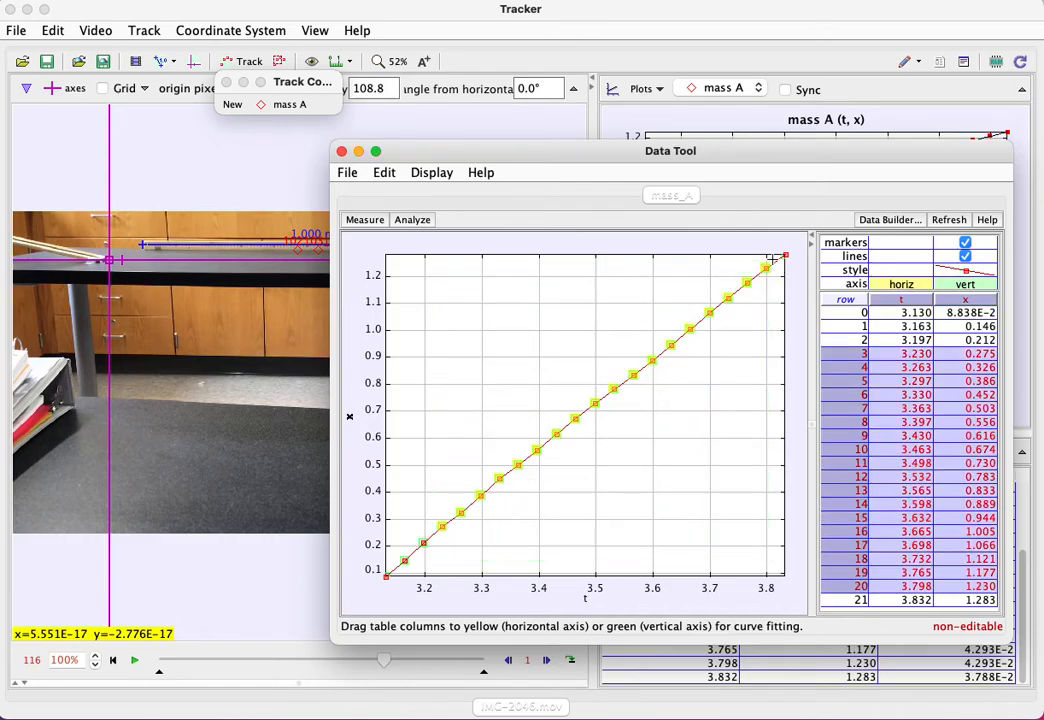
{"action": "left_click", "coordinate": [674, 453]}
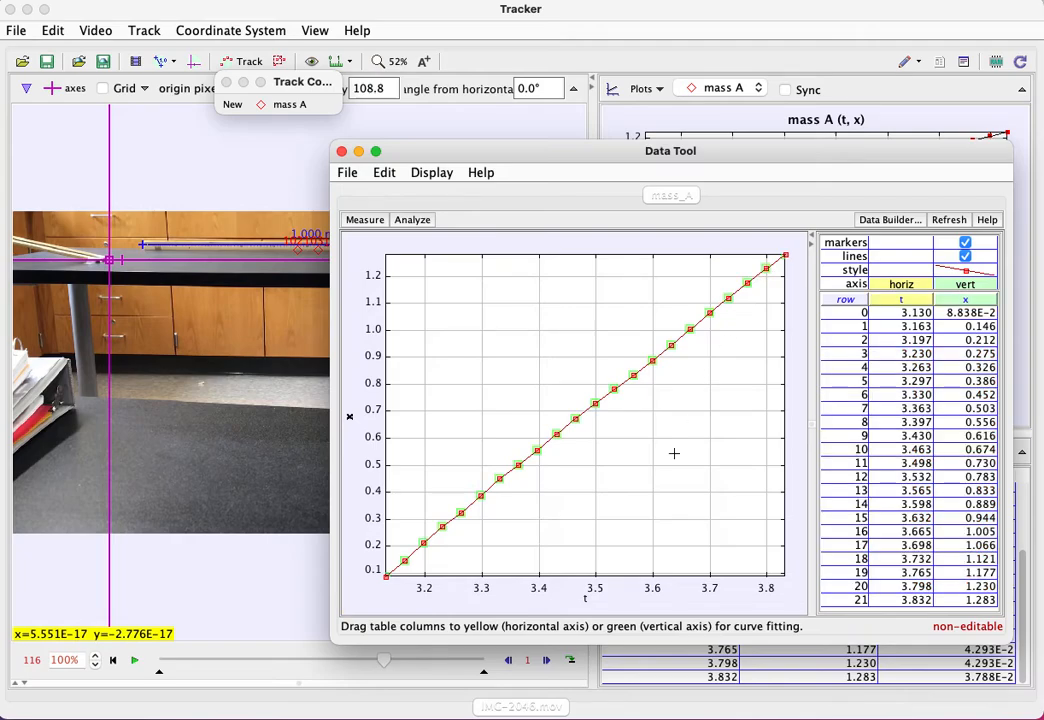
Step: Select the data points in rows 2 to 18, fit a Line to them, and inspect the slope parameter A and its standard error
{"action": "left_click_drag", "start_coordinate": [427, 560], "coordinate": [770, 292]}
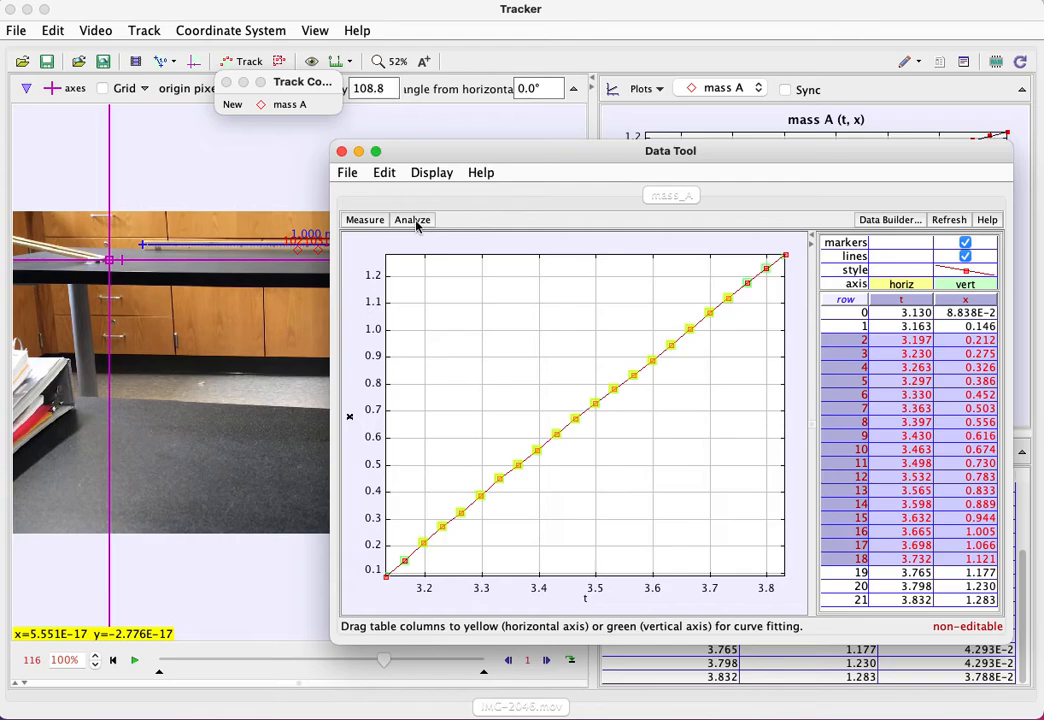
{"action": "left_click", "coordinate": [417, 222]}
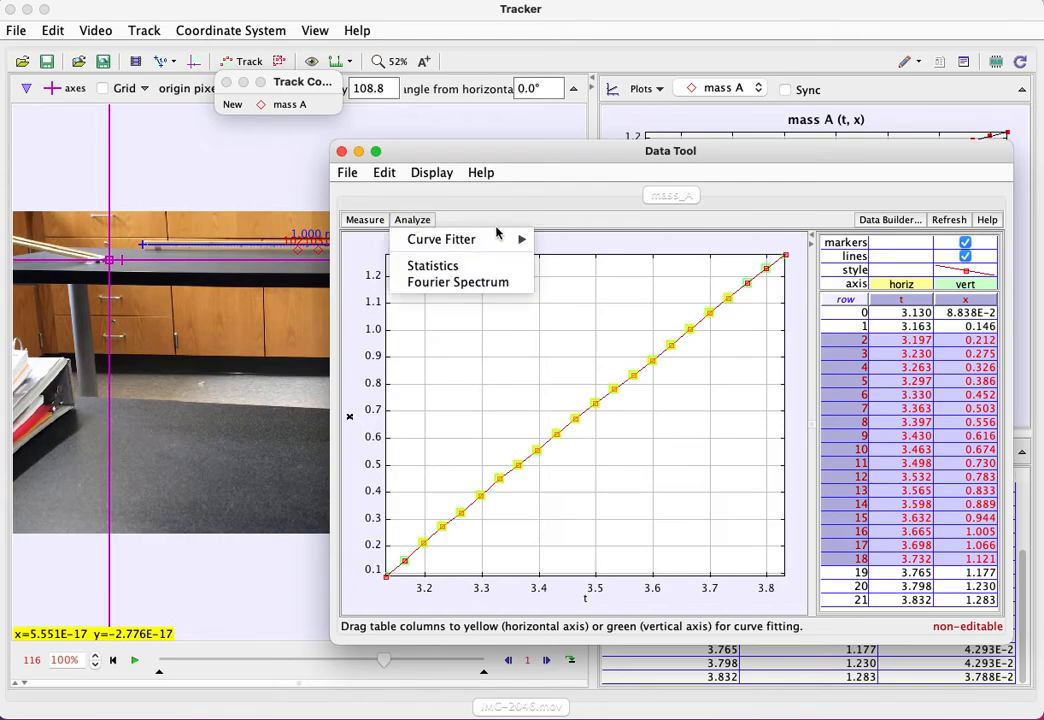
{"action": "mouse_move", "coordinate": [488, 244]}
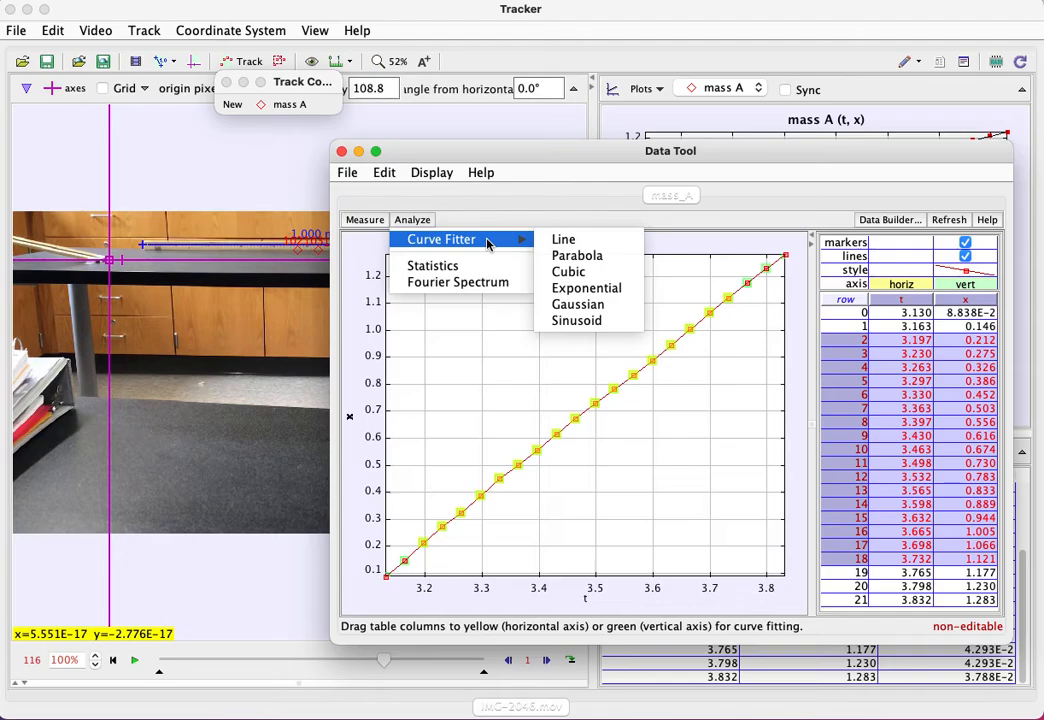
{"action": "left_click", "coordinate": [562, 241]}
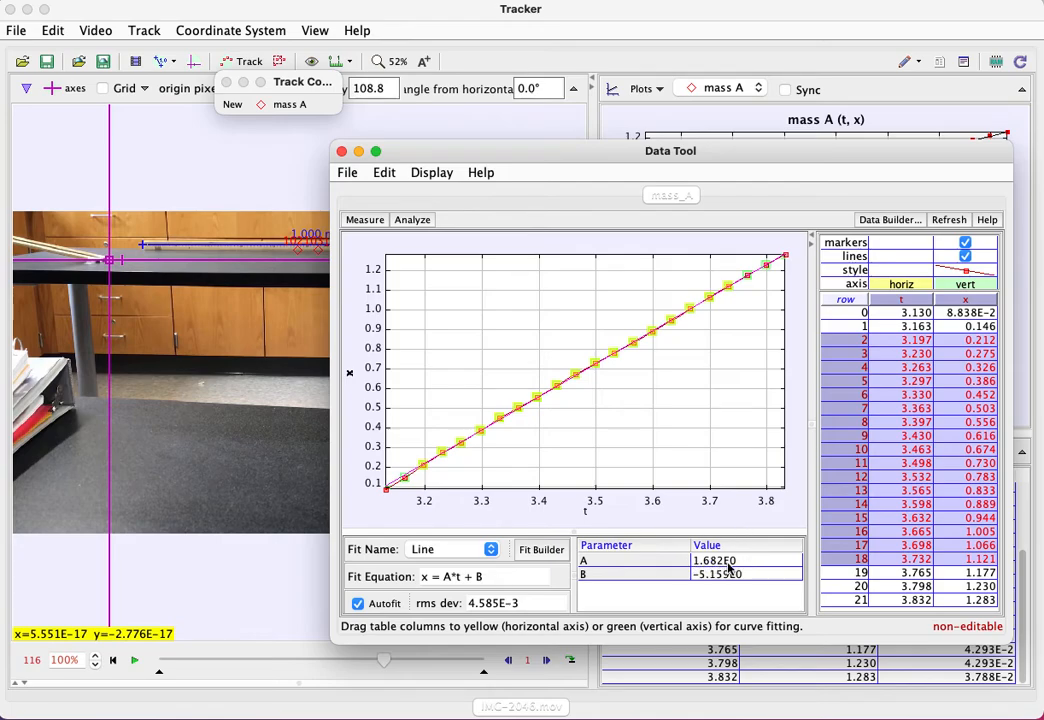
{"action": "mouse_move", "coordinate": [740, 567]}
{"action": "mouse_move", "coordinate": [707, 572]}
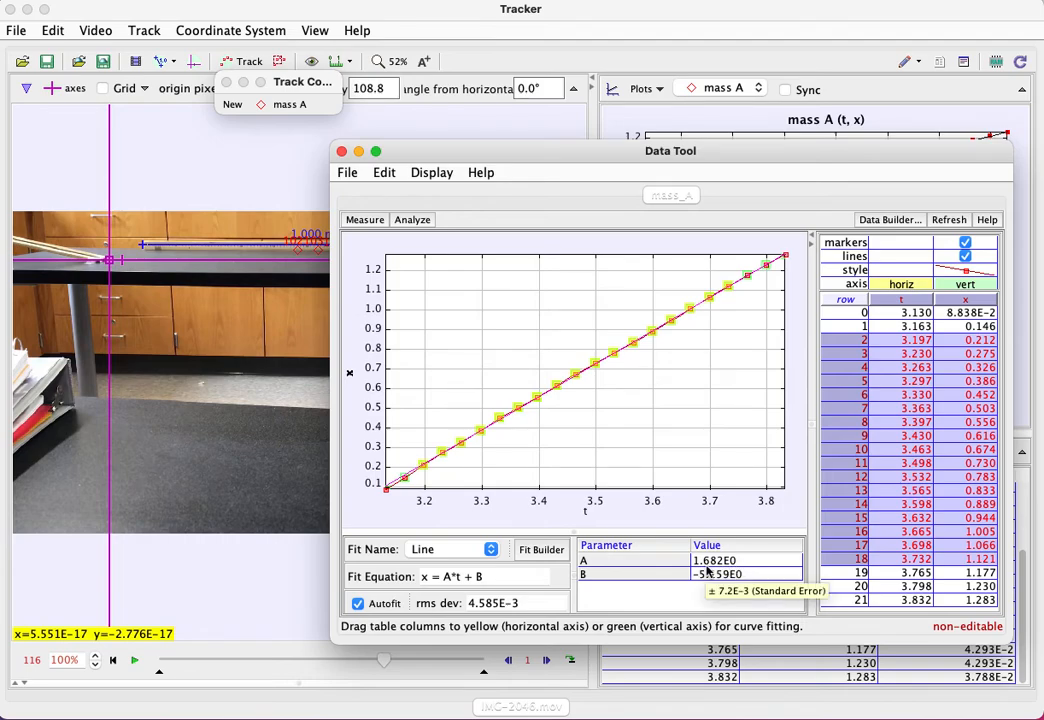